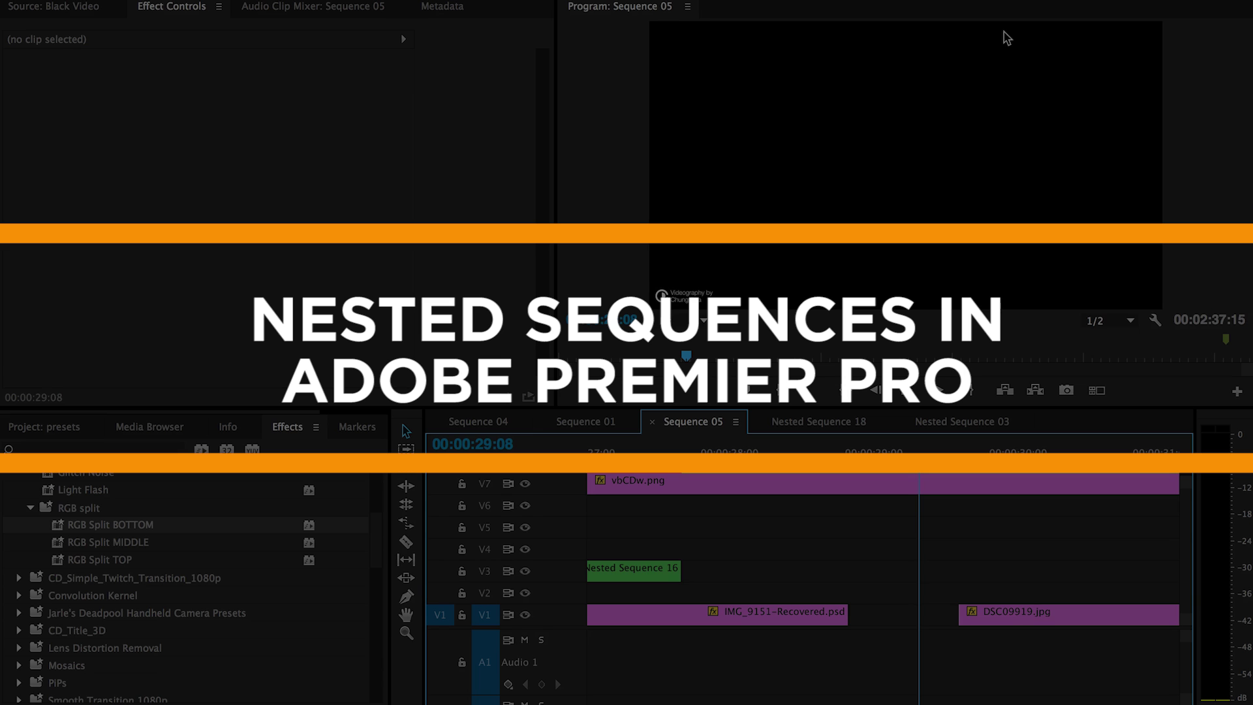
Scroll the Sequence 05 timeline and move the playhead to where the glitch logo plays.
scroll(871, 564, left, 3)
scroll(870, 563, left, 2)
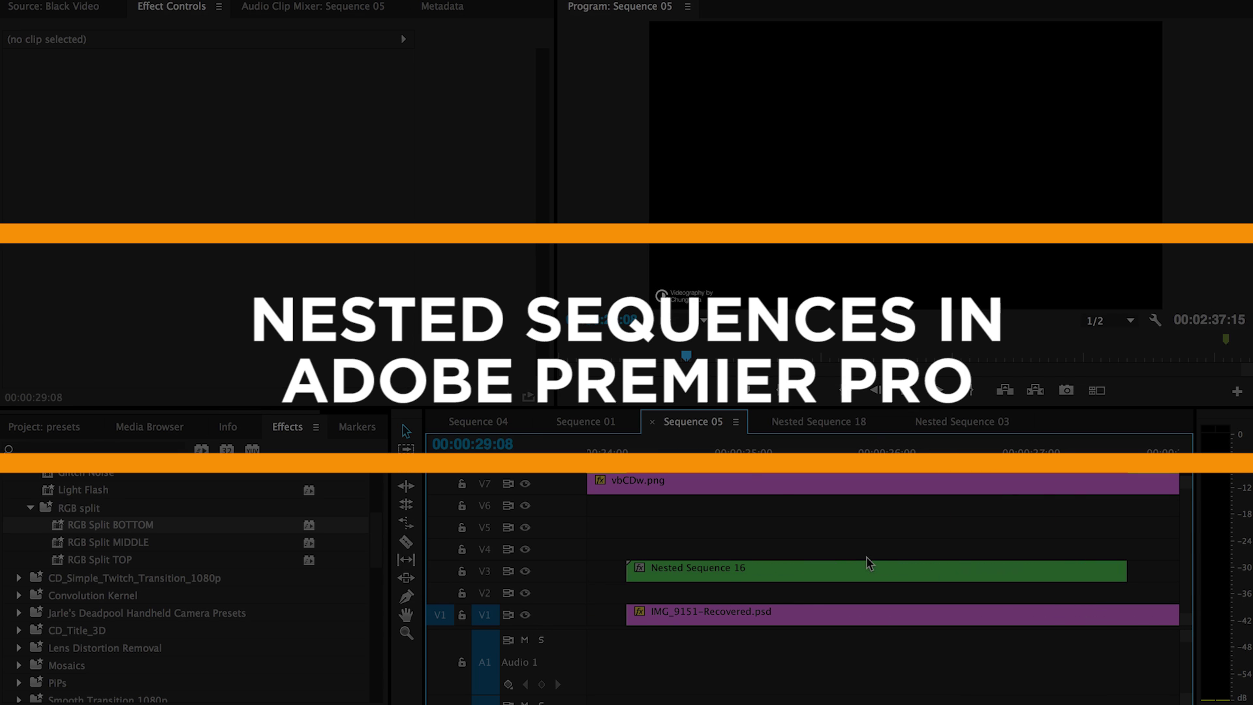
drag(730, 465, 845, 465)
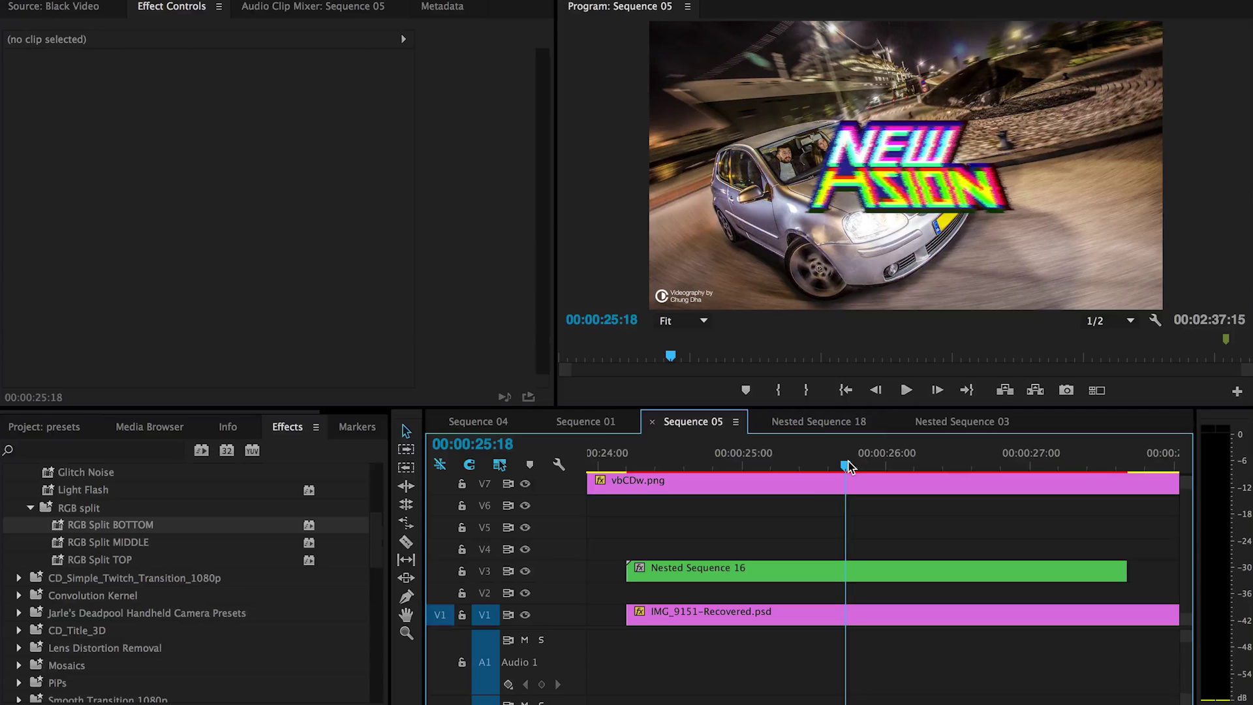
double_click(721, 573)
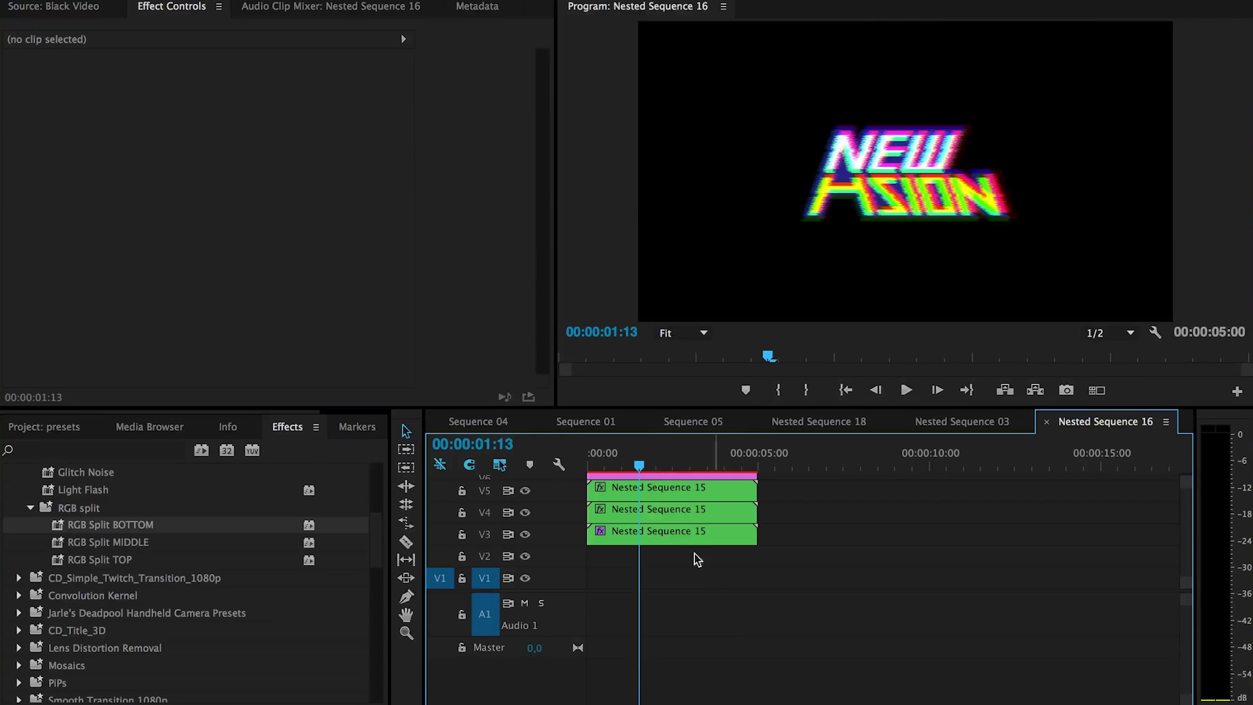
drag(641, 457, 677, 454)
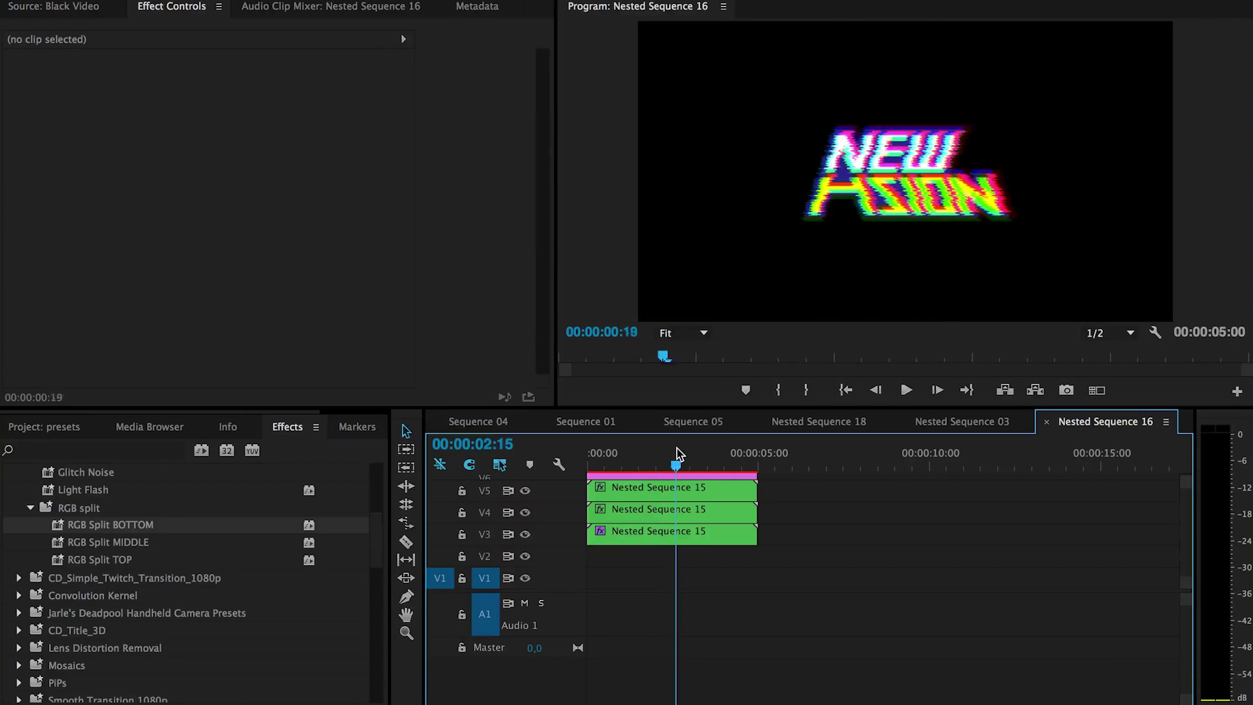
scroll(805, 503, up, 2)
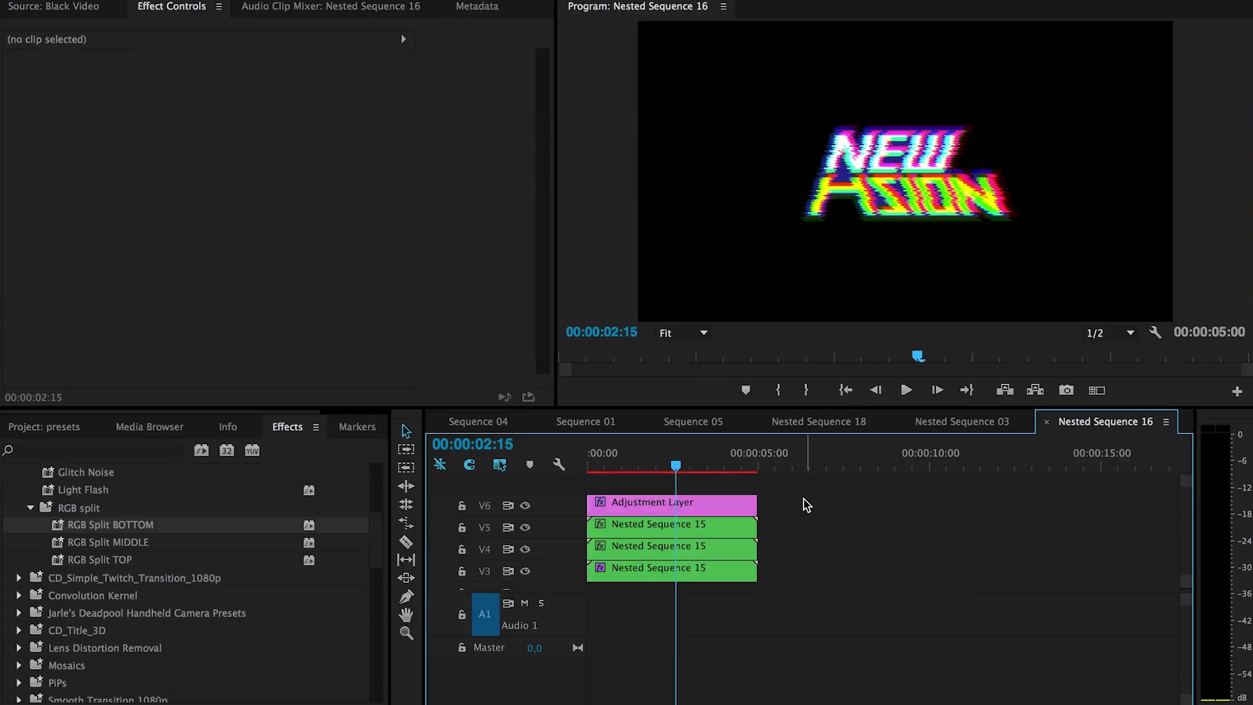
click(638, 529)
click(602, 548)
click(622, 575)
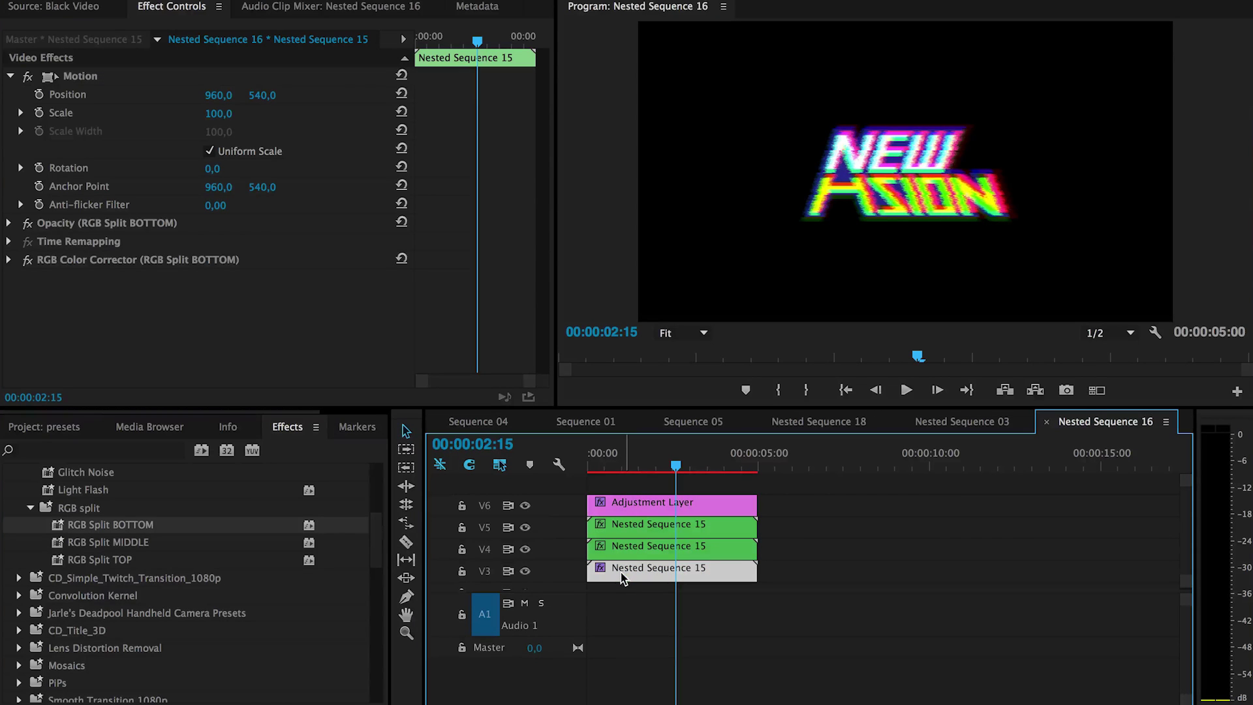
click(525, 505)
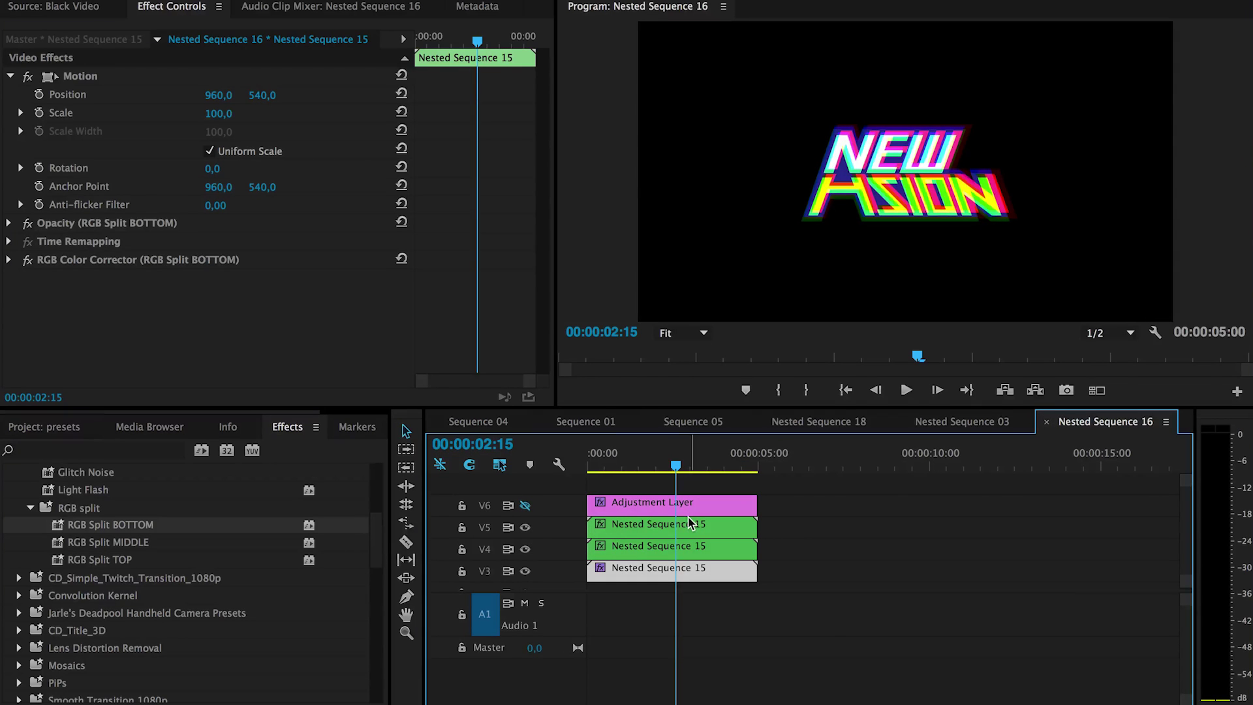
click(633, 502)
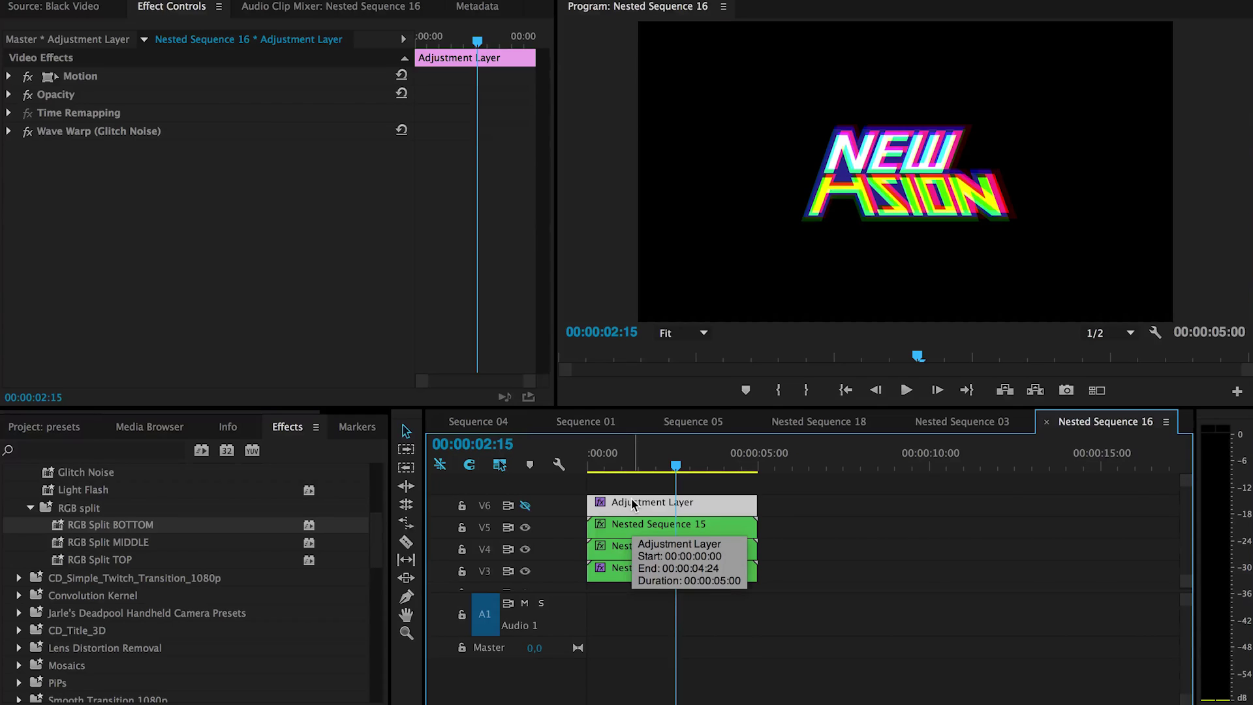
click(524, 505)
click(525, 505)
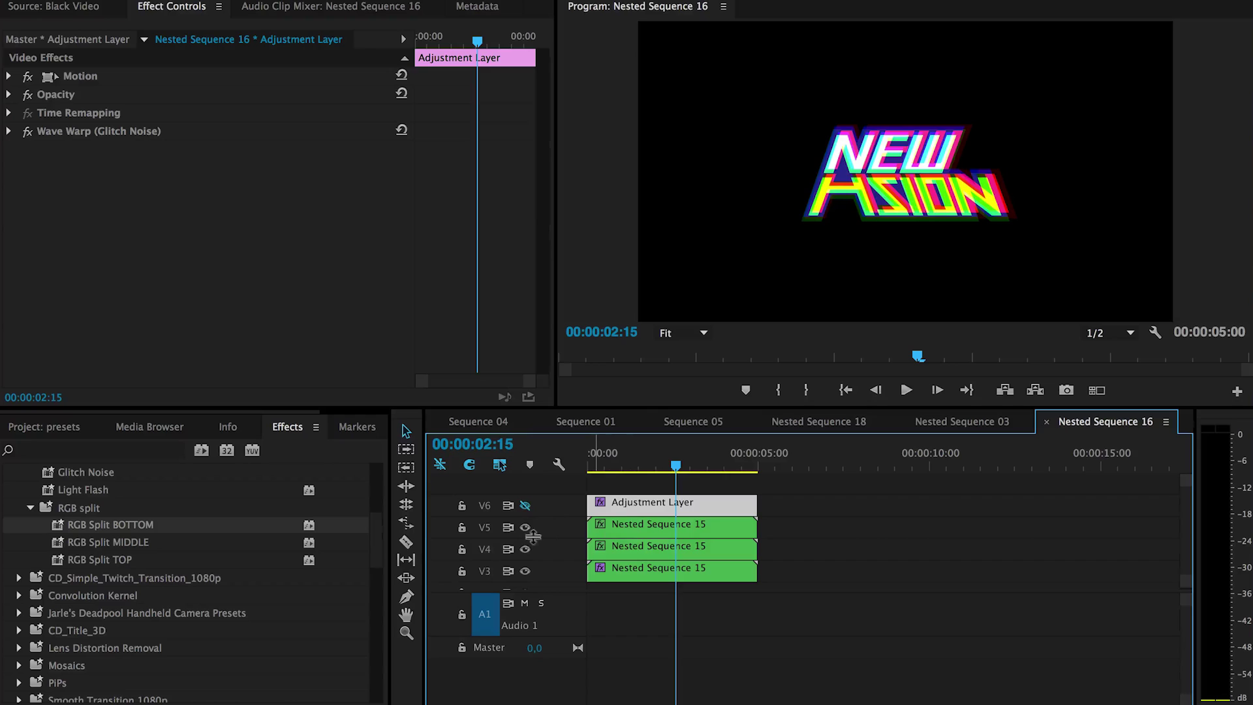
click(525, 527)
click(525, 549)
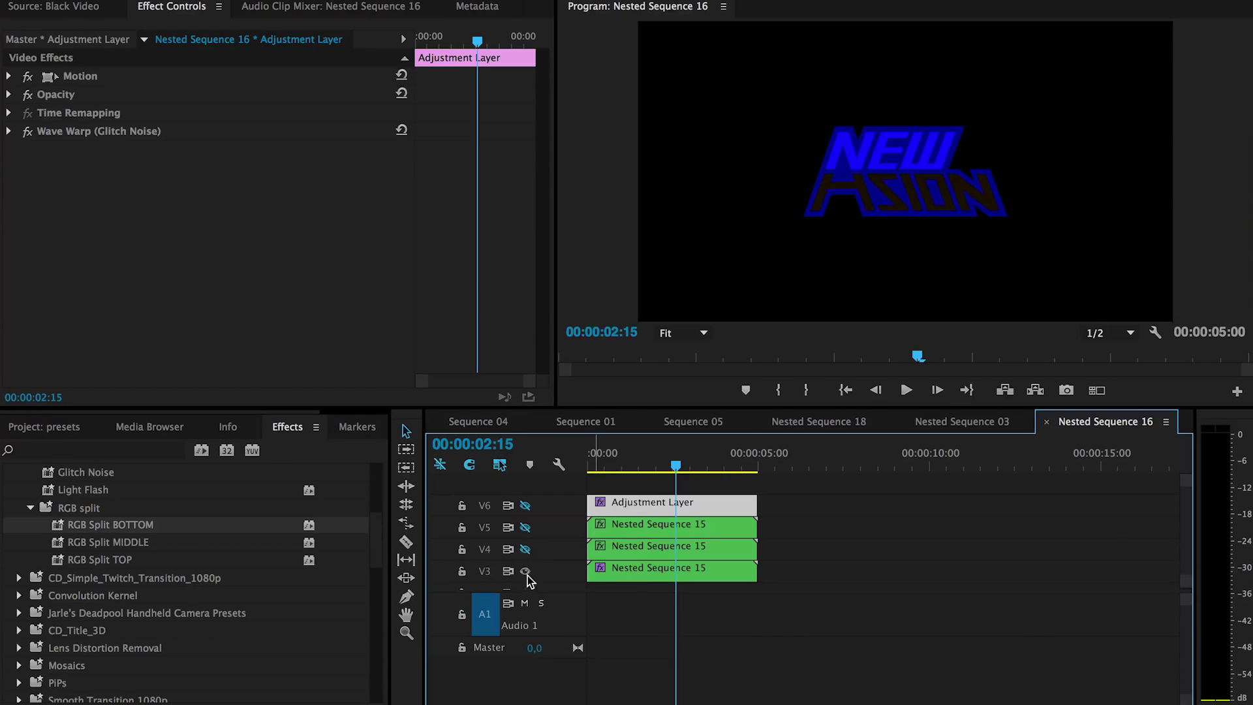
click(525, 571)
click(525, 527)
click(525, 527)
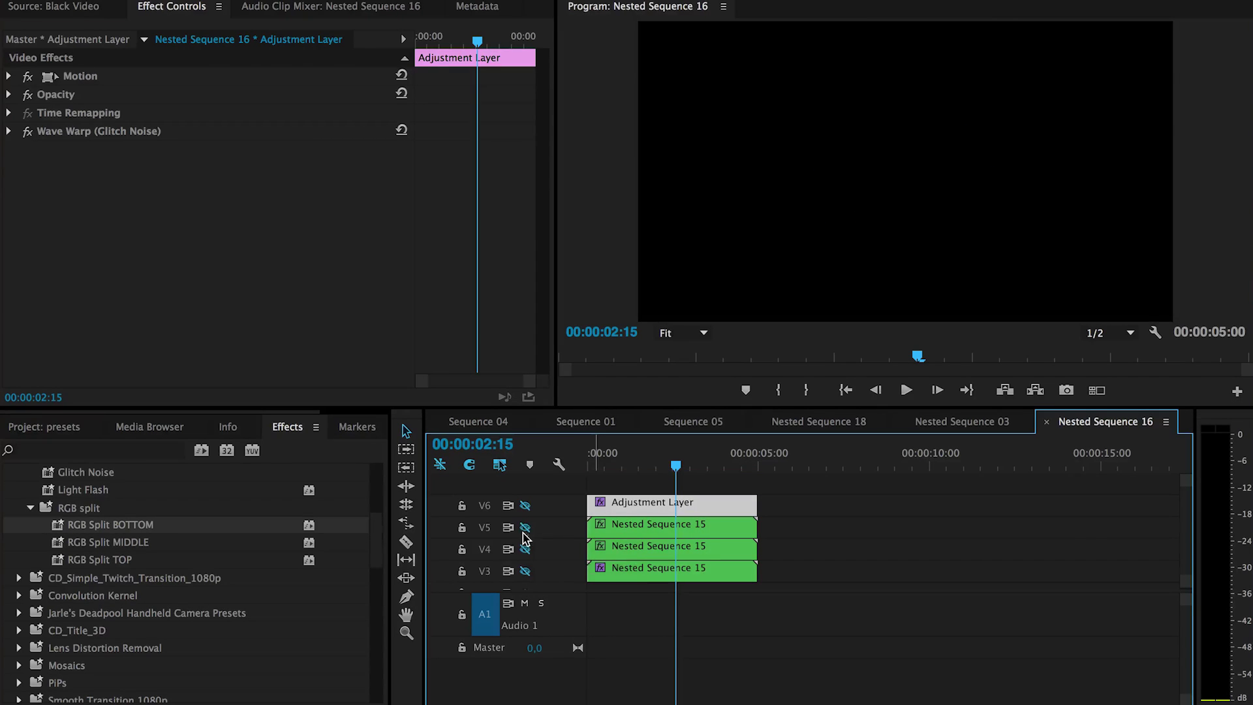
click(525, 549)
click(524, 549)
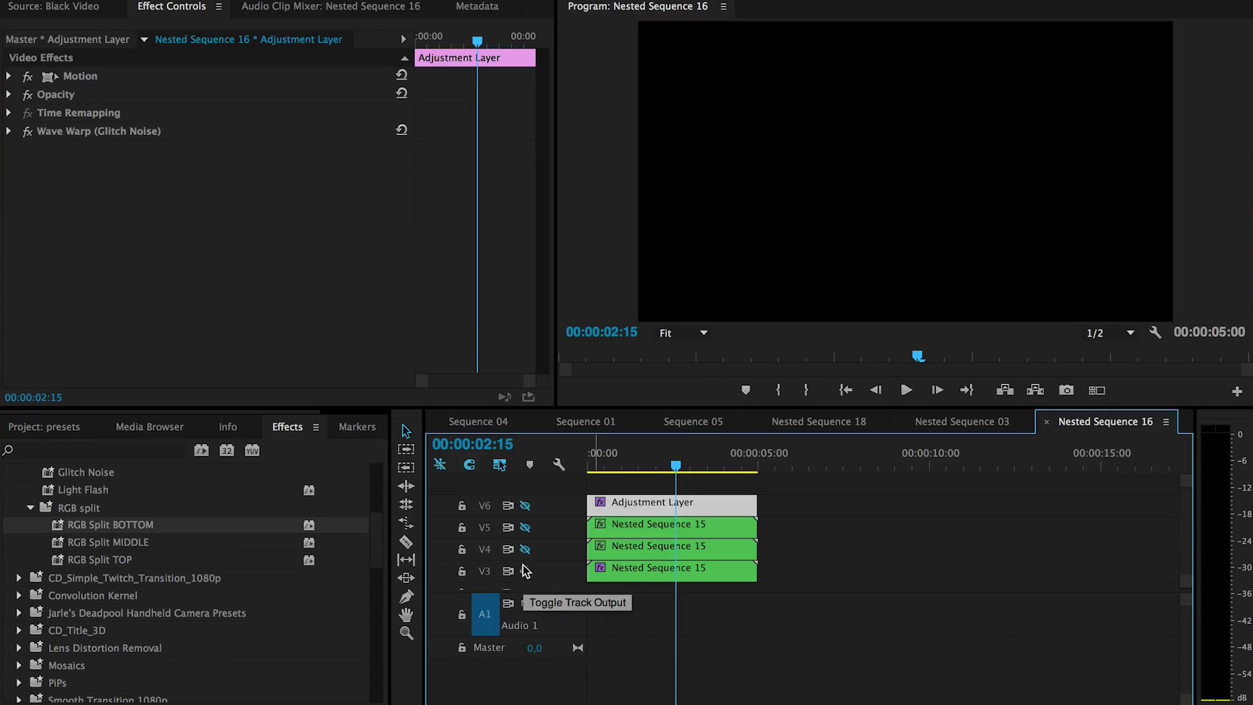
click(525, 571)
click(525, 548)
click(525, 527)
click(524, 506)
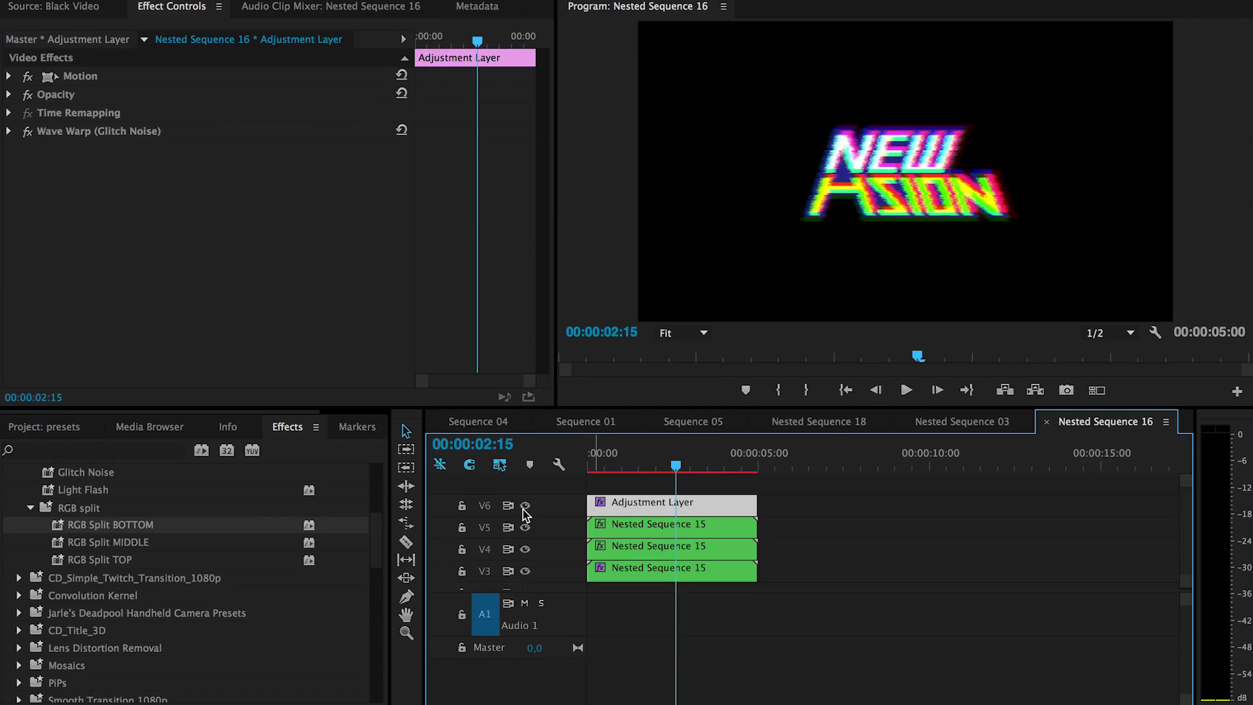
click(523, 507)
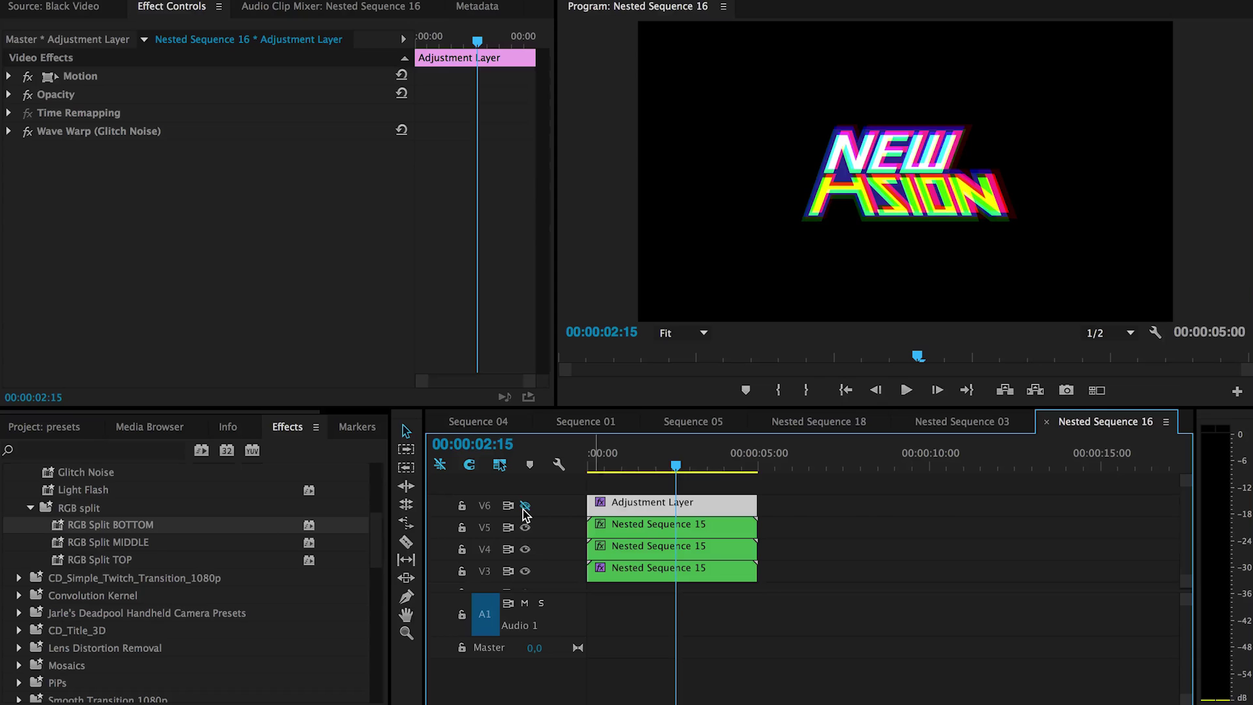
click(525, 507)
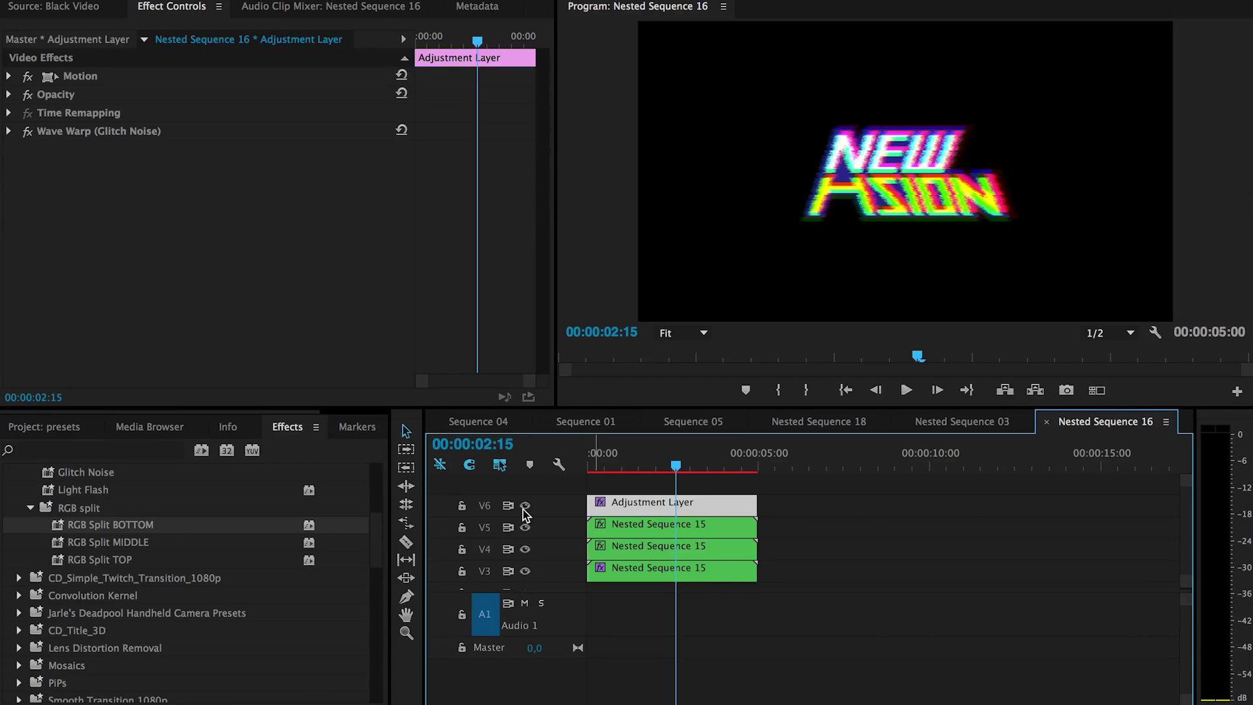
drag(816, 512, 634, 614)
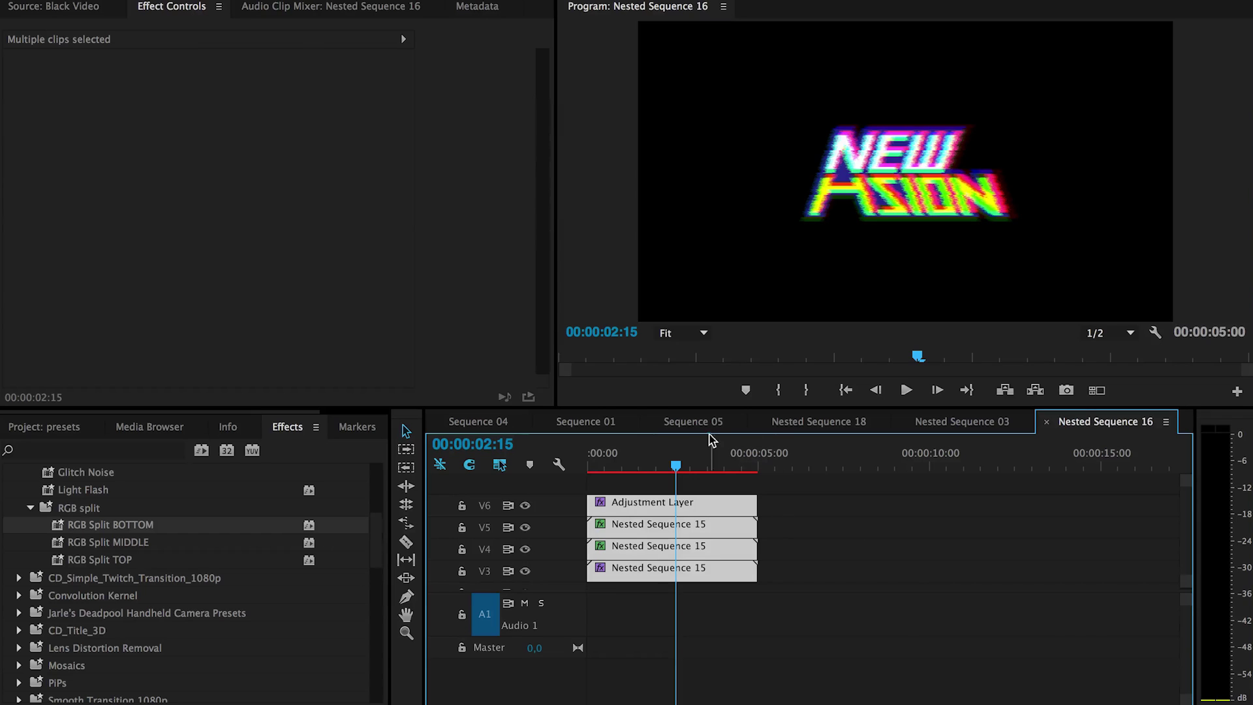
Return to Sequence 05 and move the playhead to 00:00:25:09.
click(725, 424)
drag(800, 462, 809, 462)
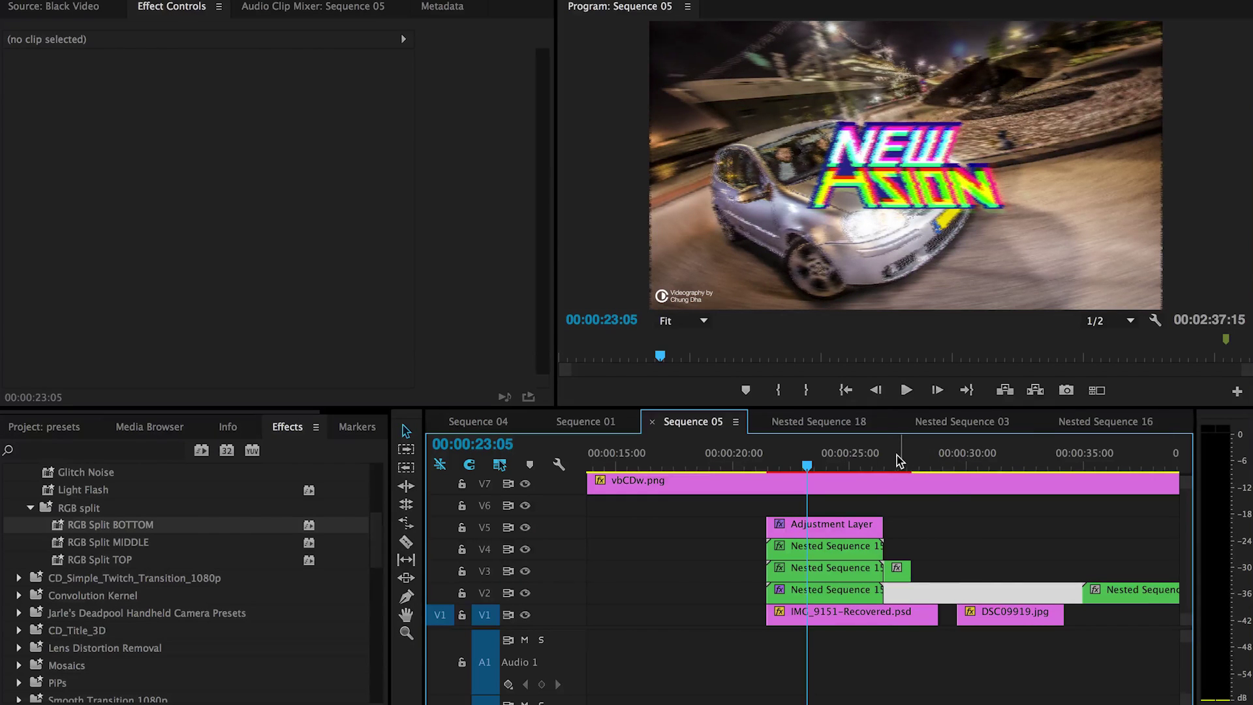
mouse_move(877, 455)
mouse_down()
mouse_move(860, 457)
mouse_move(894, 457)
mouse_up()
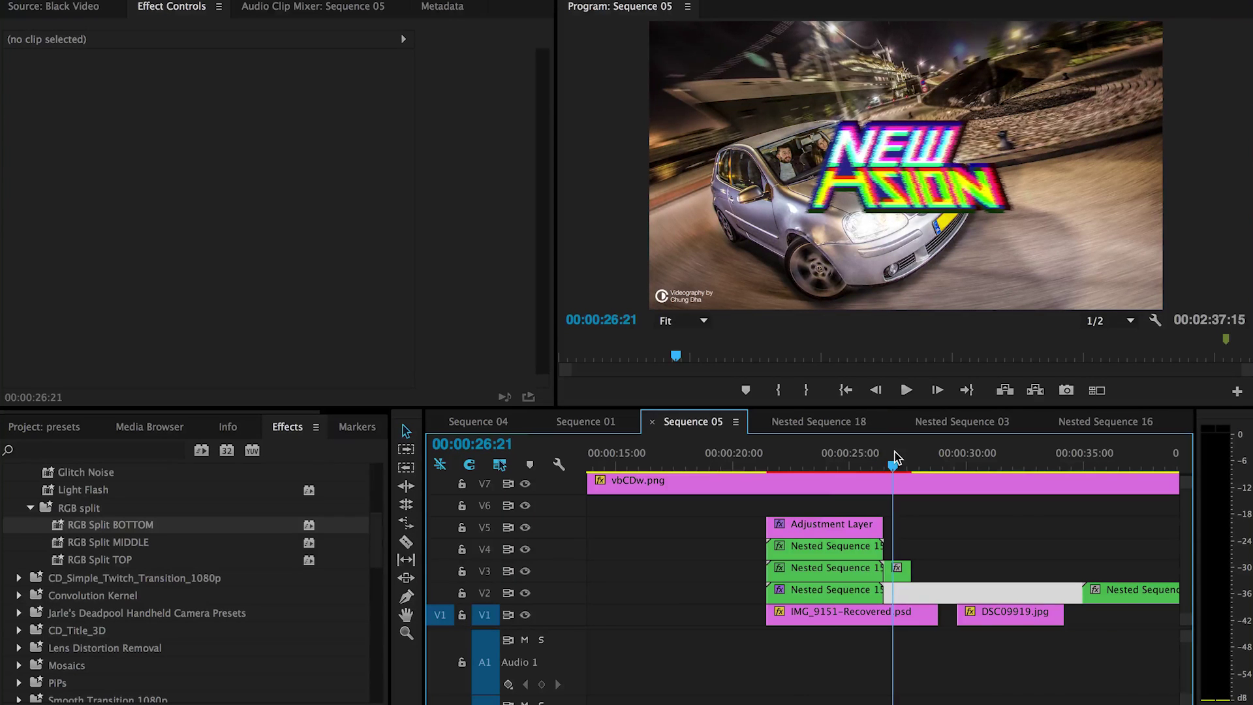
Inspect the Adjustment Layer and Nested Sequence 15 clips, then marquee-select them together on V2–V5.
click(819, 523)
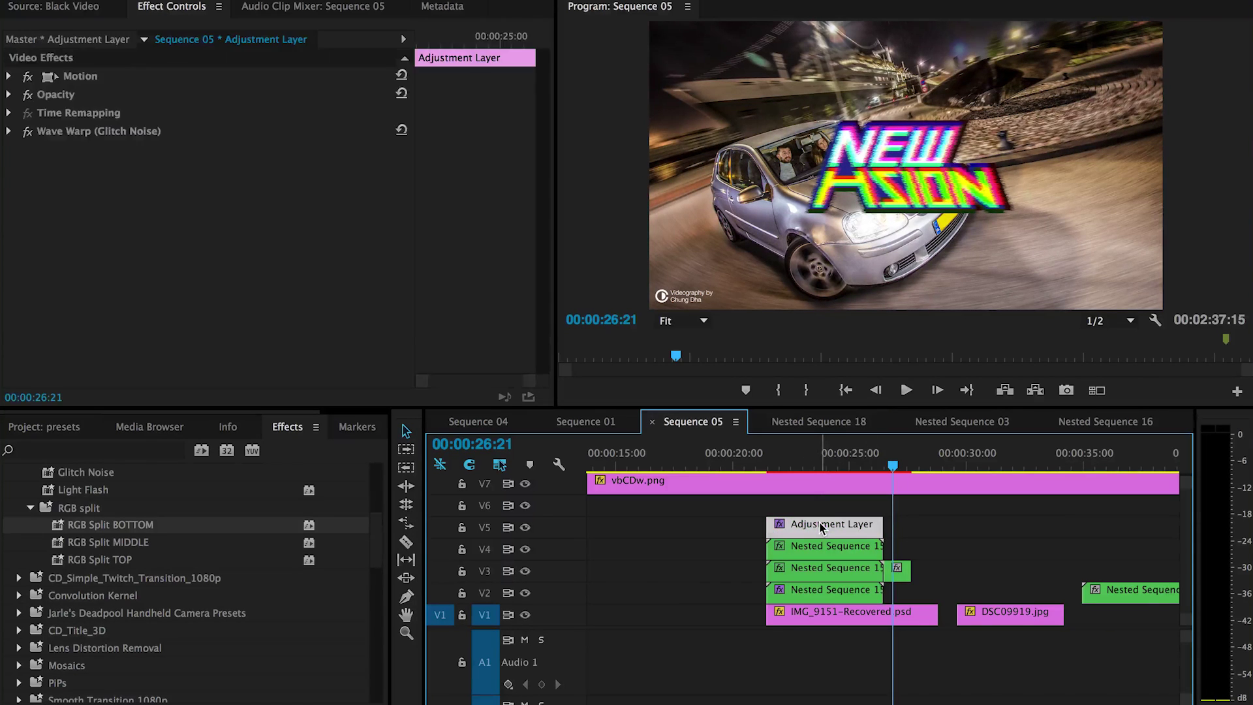
click(813, 590)
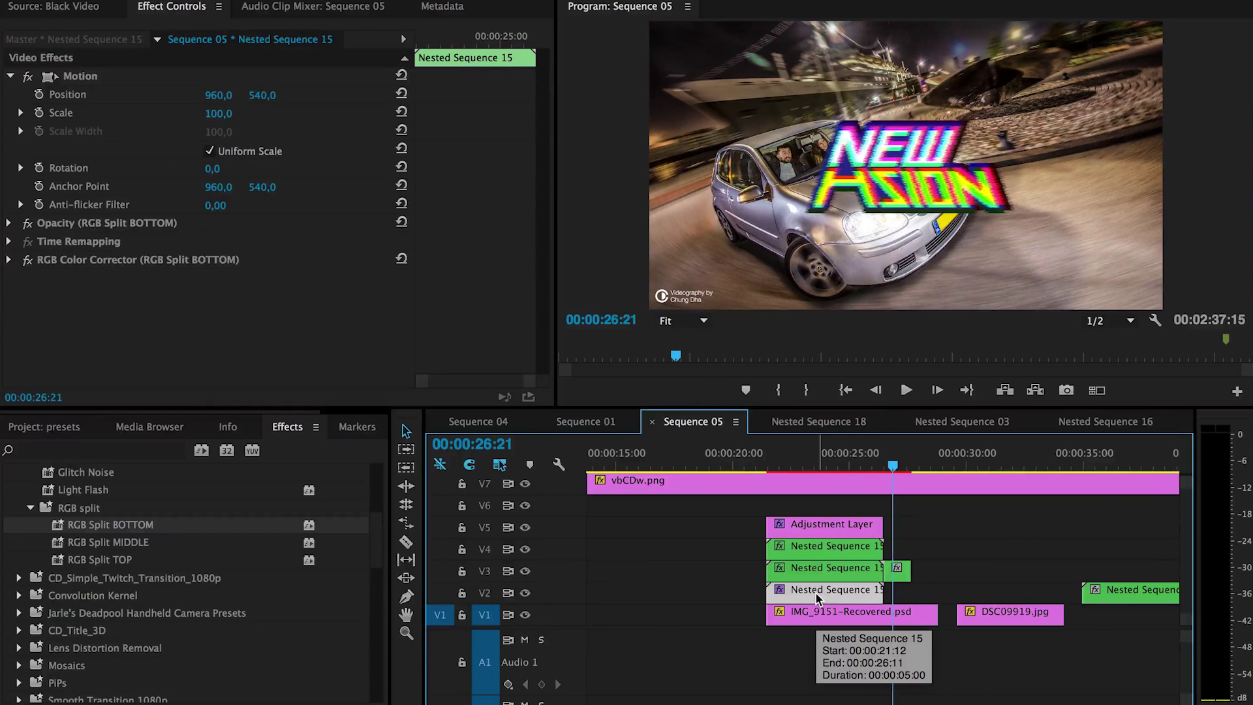
click(813, 524)
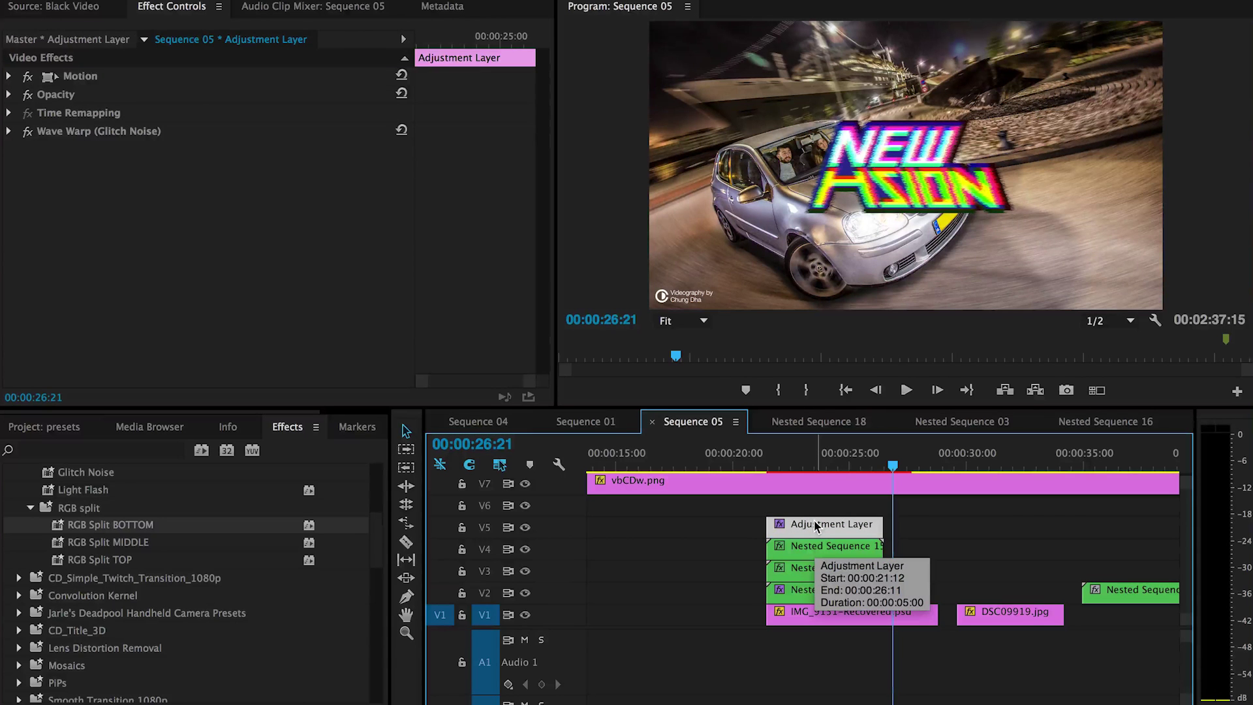
mouse_move(805, 456)
mouse_down()
mouse_move(816, 454)
mouse_move(750, 453)
mouse_move(818, 455)
mouse_up()
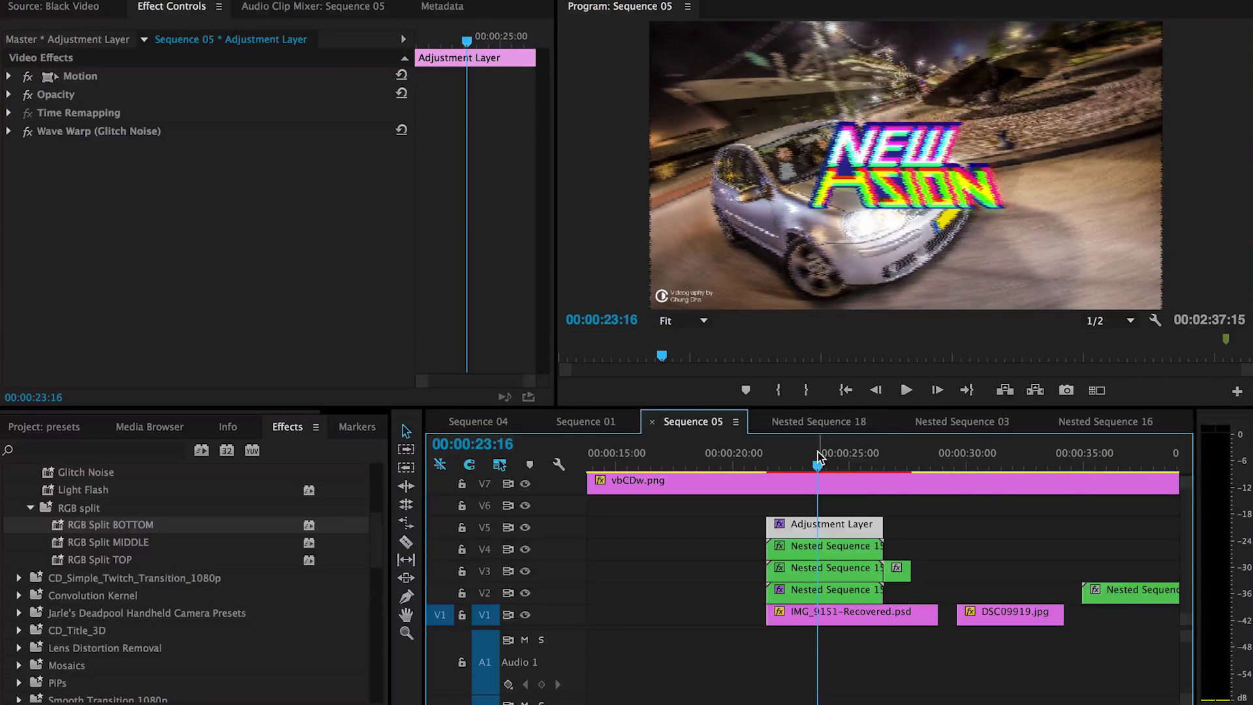
drag(805, 509, 825, 598)
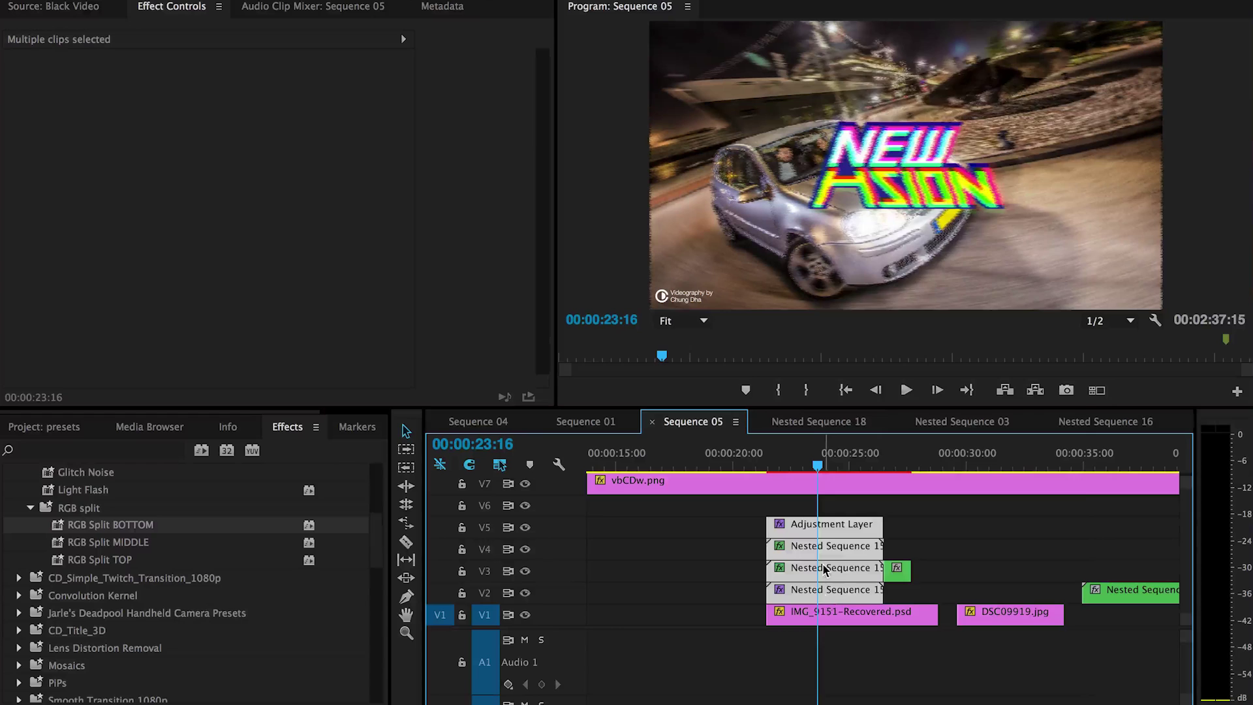
Nest the selected clips into a new sequence named Nested Sequence 22.
right_click(825, 597)
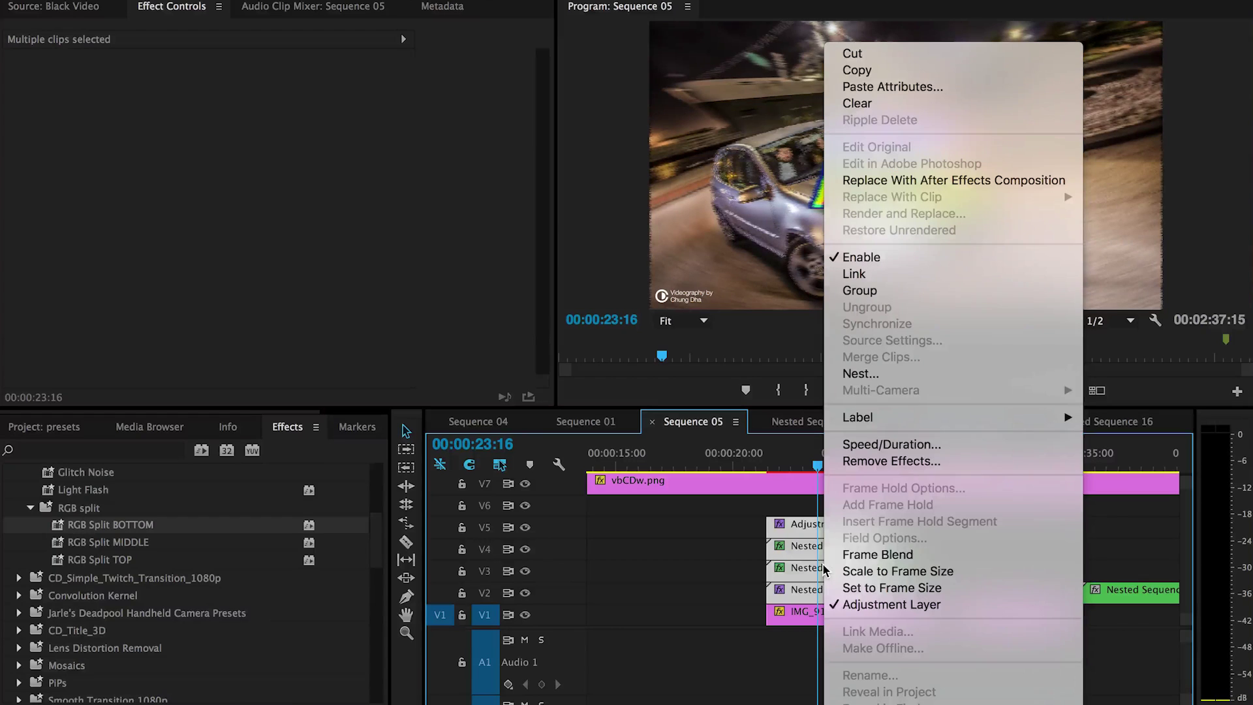
click(909, 375)
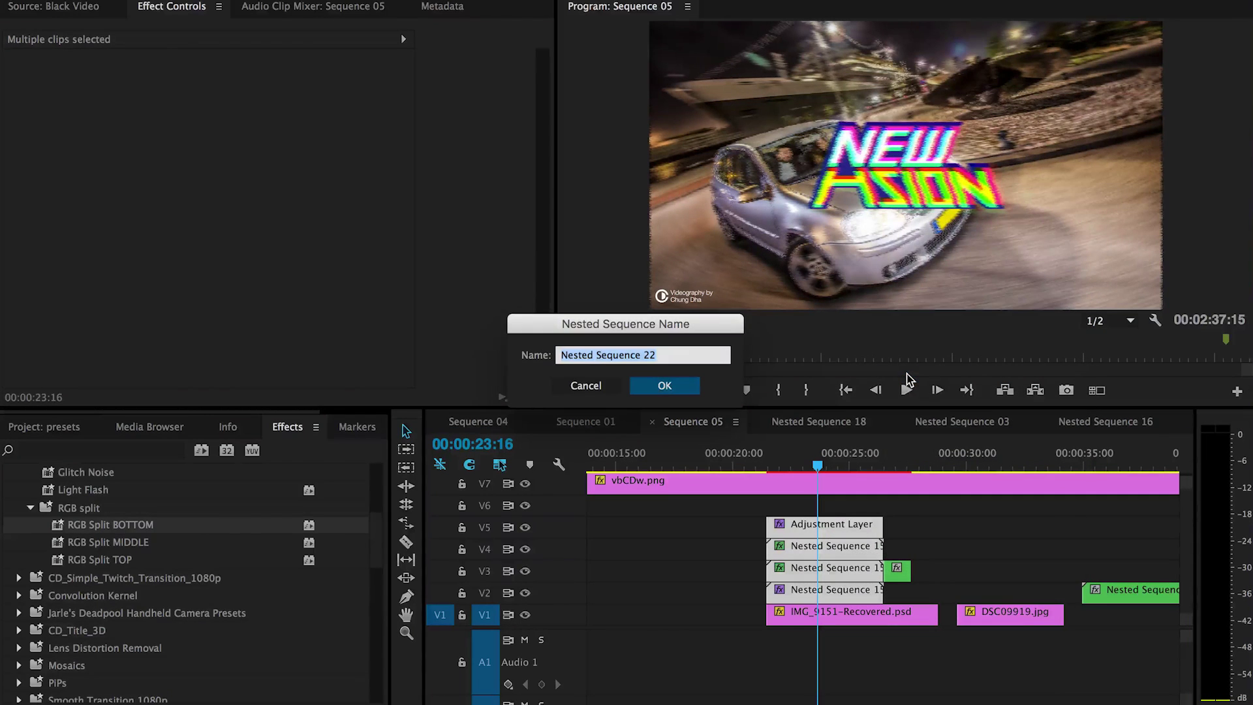
click(666, 385)
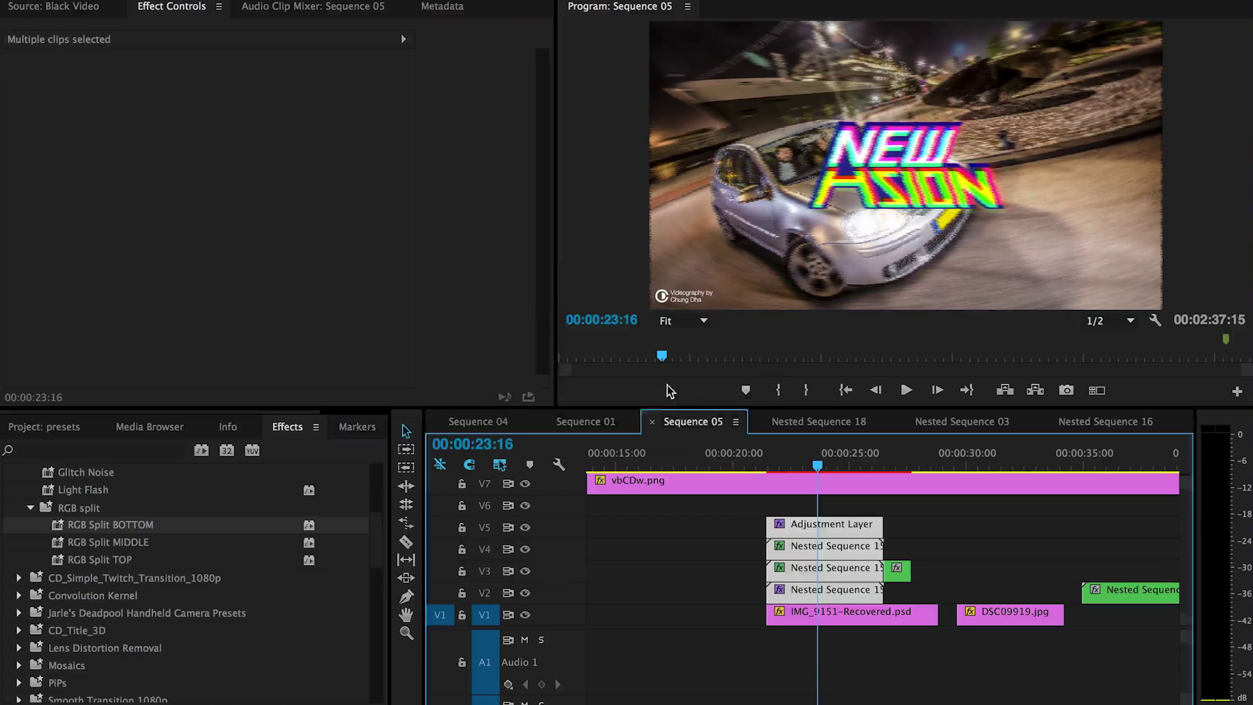
Scrub to the NEW ASION title, check the IMG_9151-Recovered.psd clip, and select Nested Sequence 22.
click(762, 460)
drag(778, 455, 851, 454)
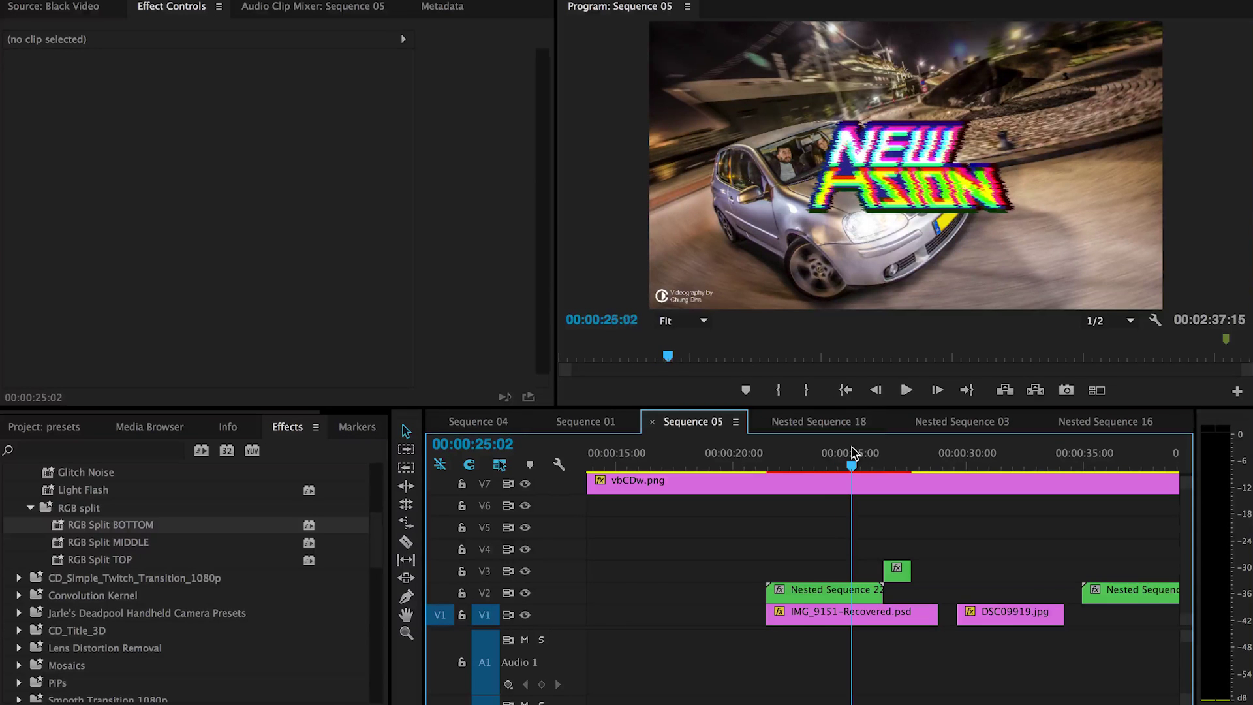
click(854, 621)
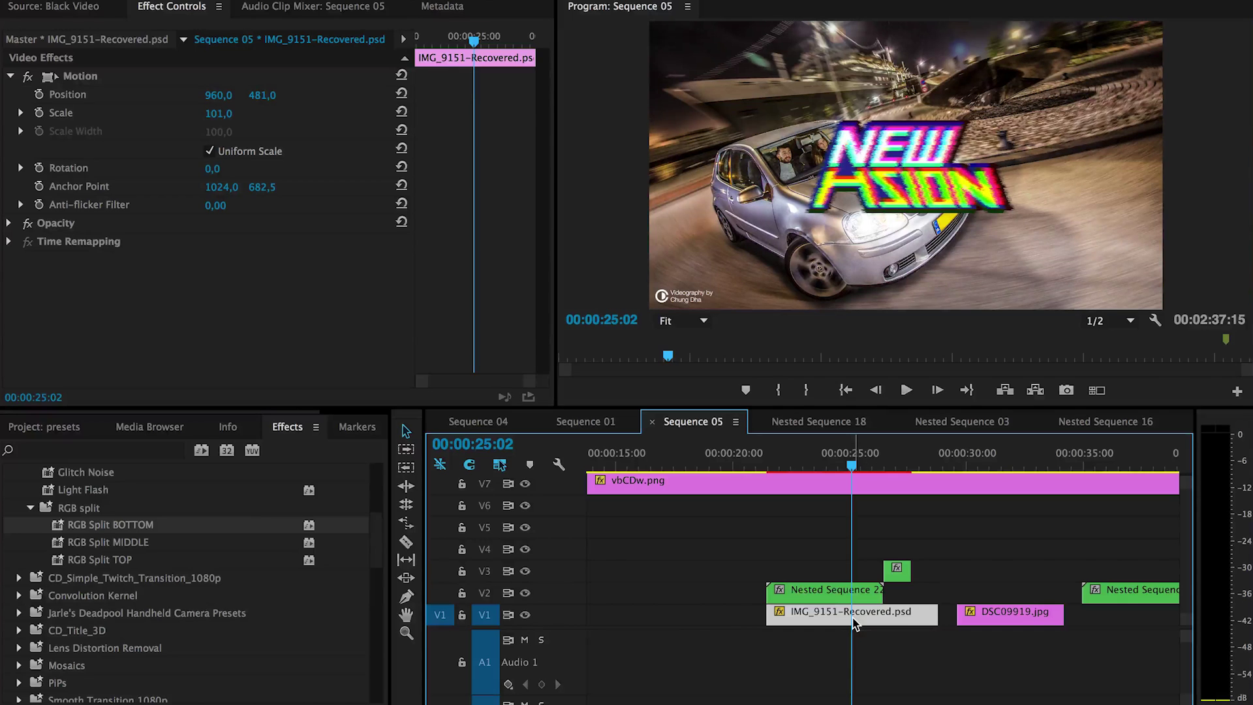
drag(815, 467, 830, 468)
click(808, 590)
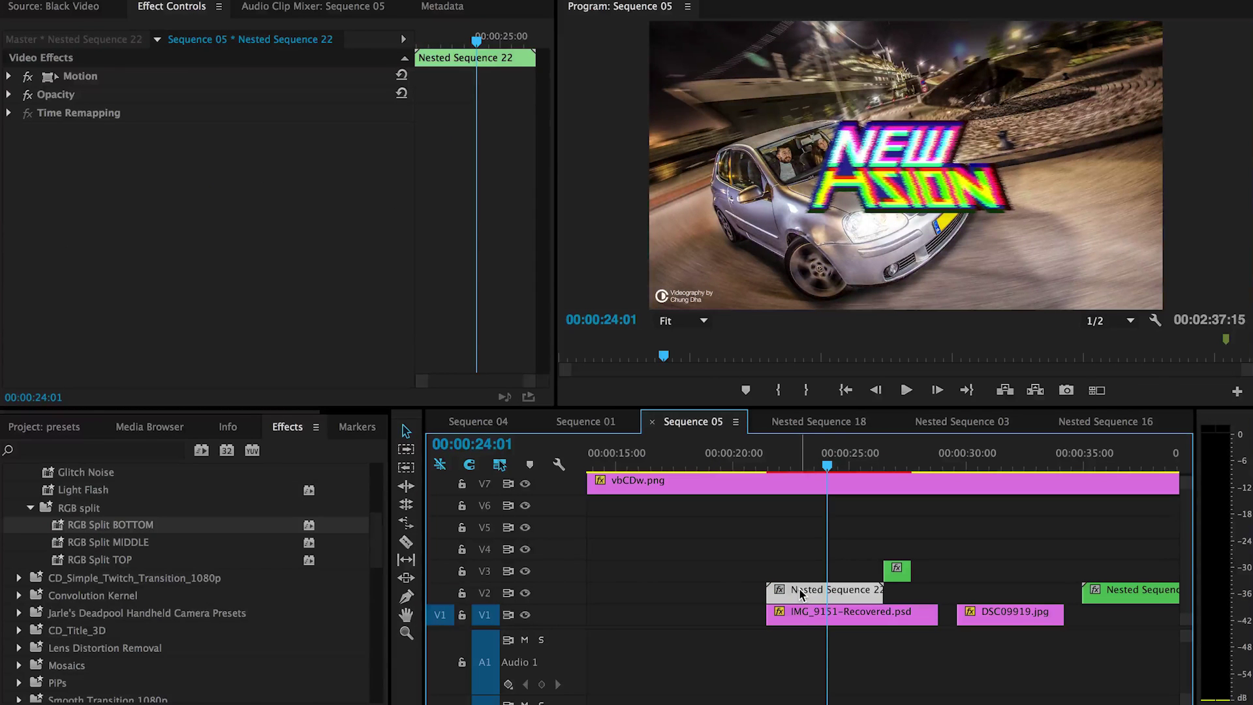
Open Nested Sequence 22, then clear the project bin's black search filter to list all 56 items.
double_click(798, 588)
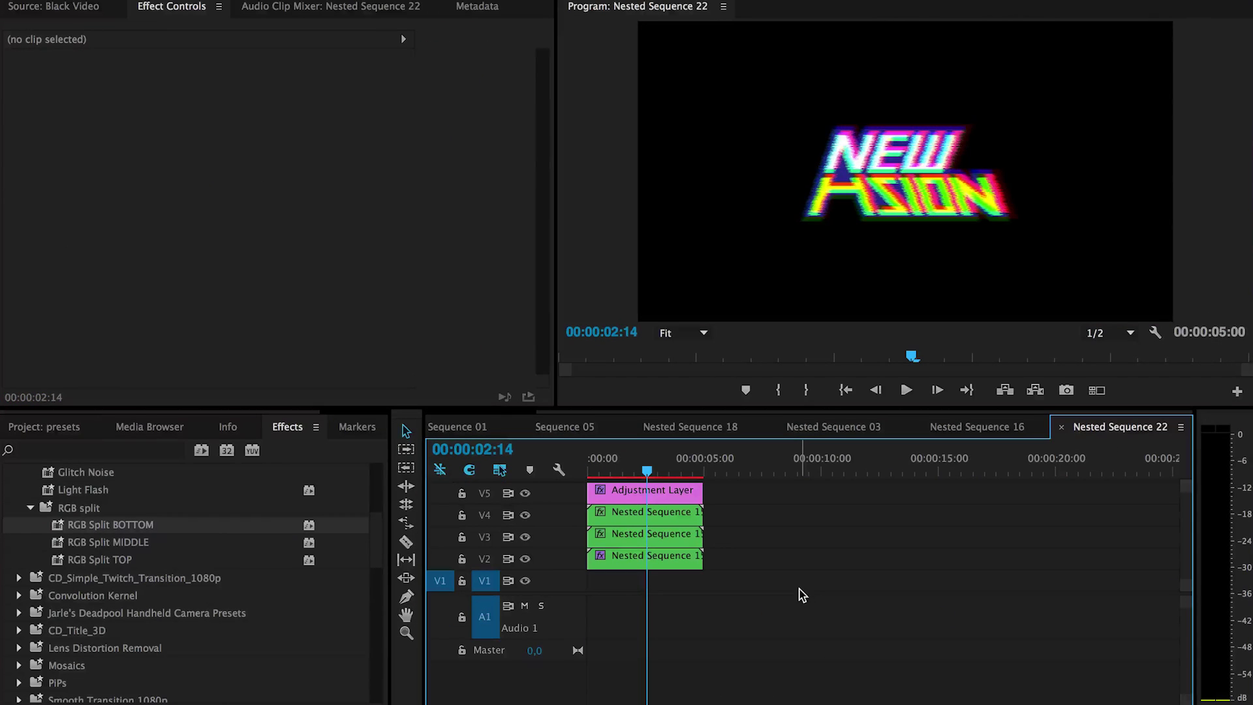
click(60, 428)
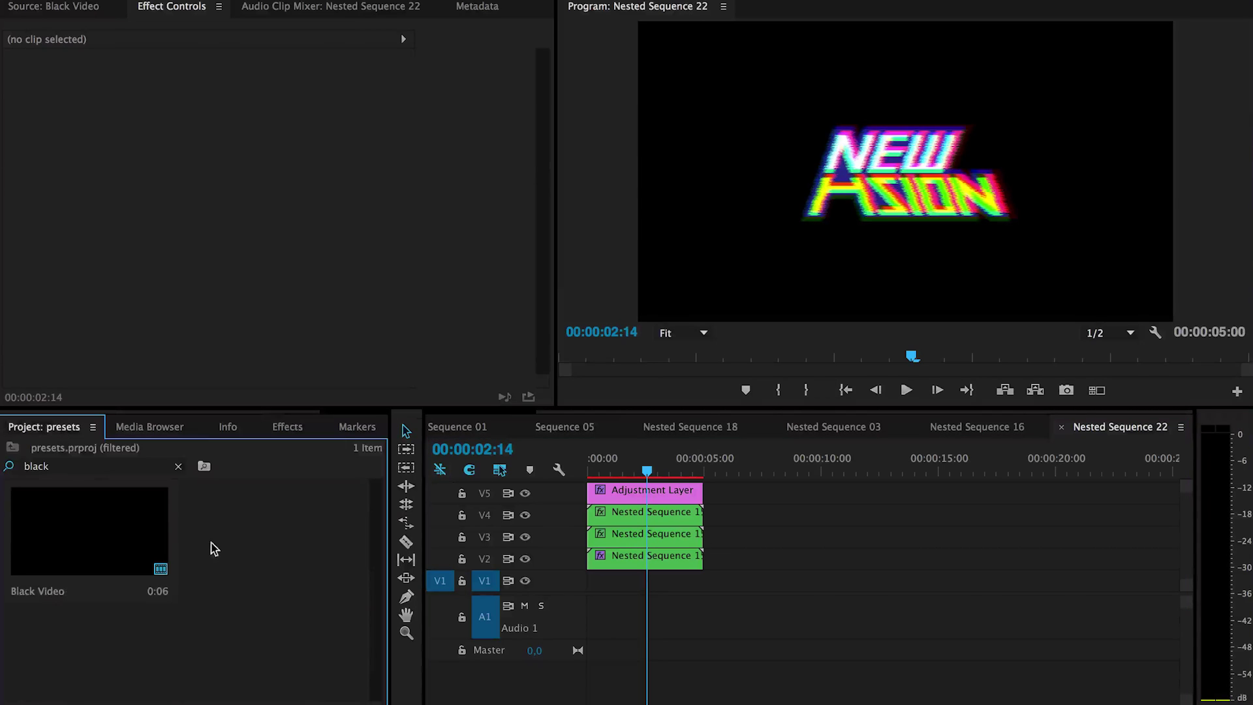
click(178, 466)
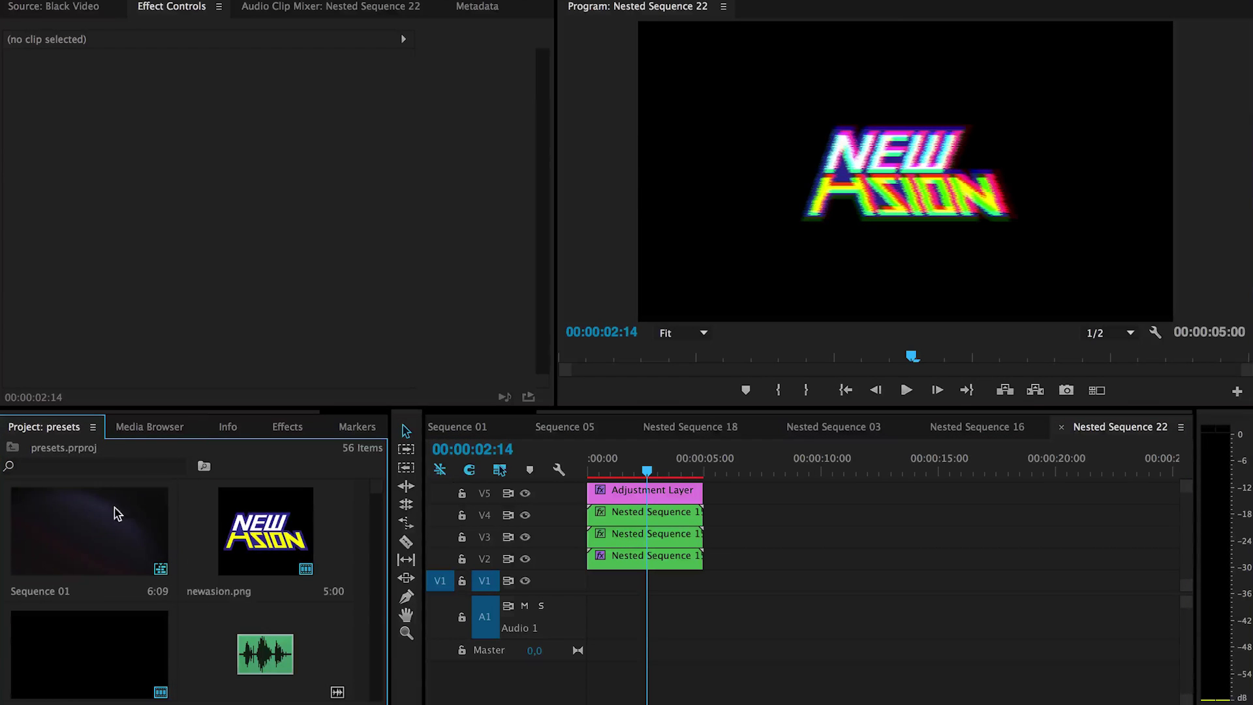
scroll(257, 503, down, 10)
scroll(257, 503, up, 10)
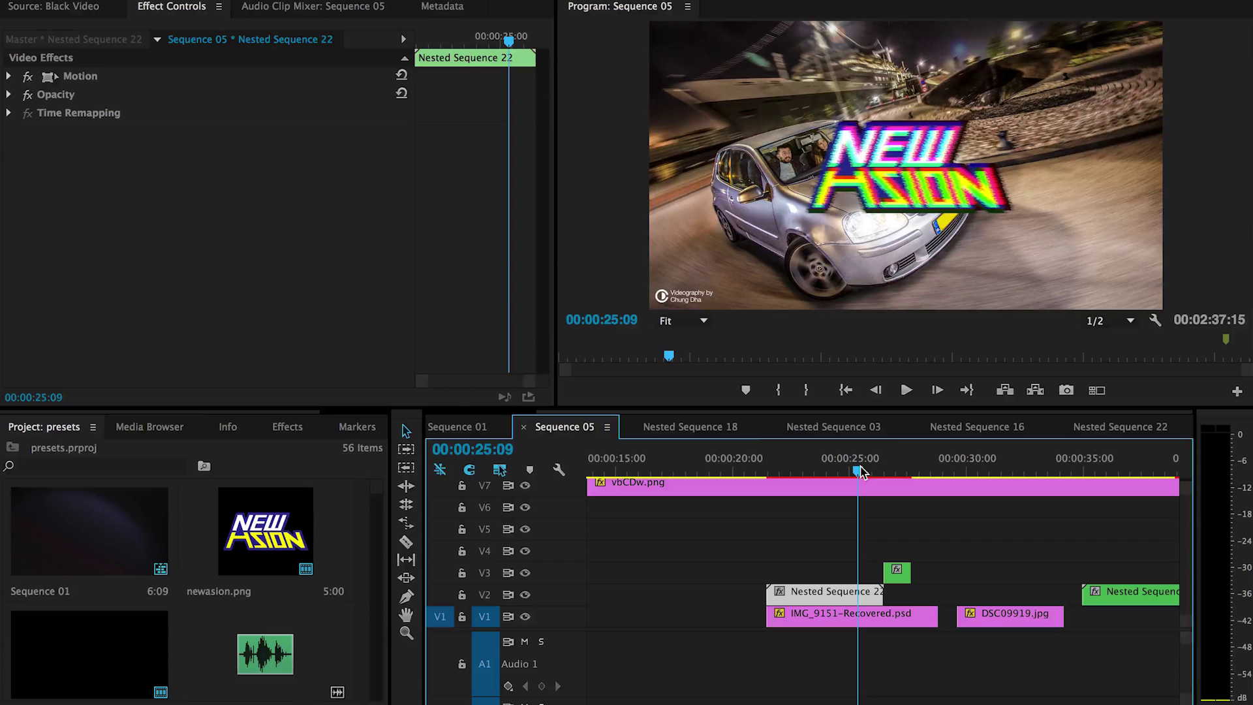
Trim the end of IMG_9151-Recovered.psd so it ends with Nested Sequence 22.
drag(936, 614, 884, 613)
drag(776, 553, 813, 616)
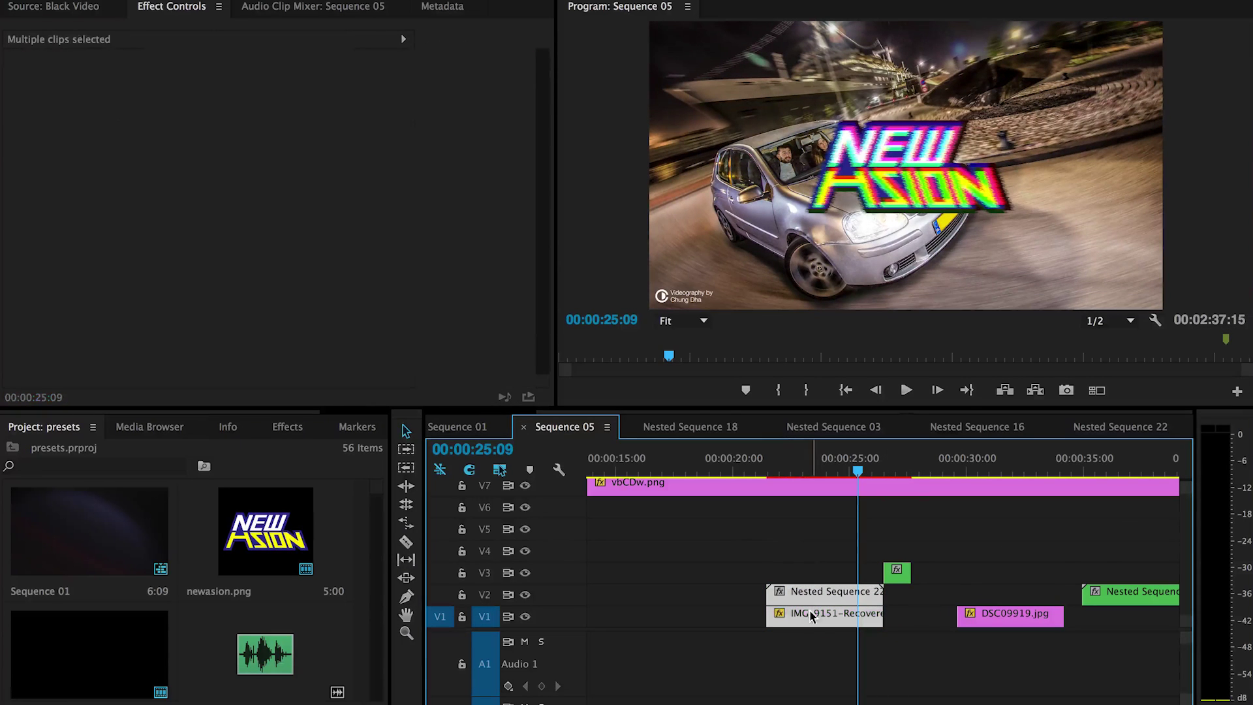
scroll(809, 599, left, 1)
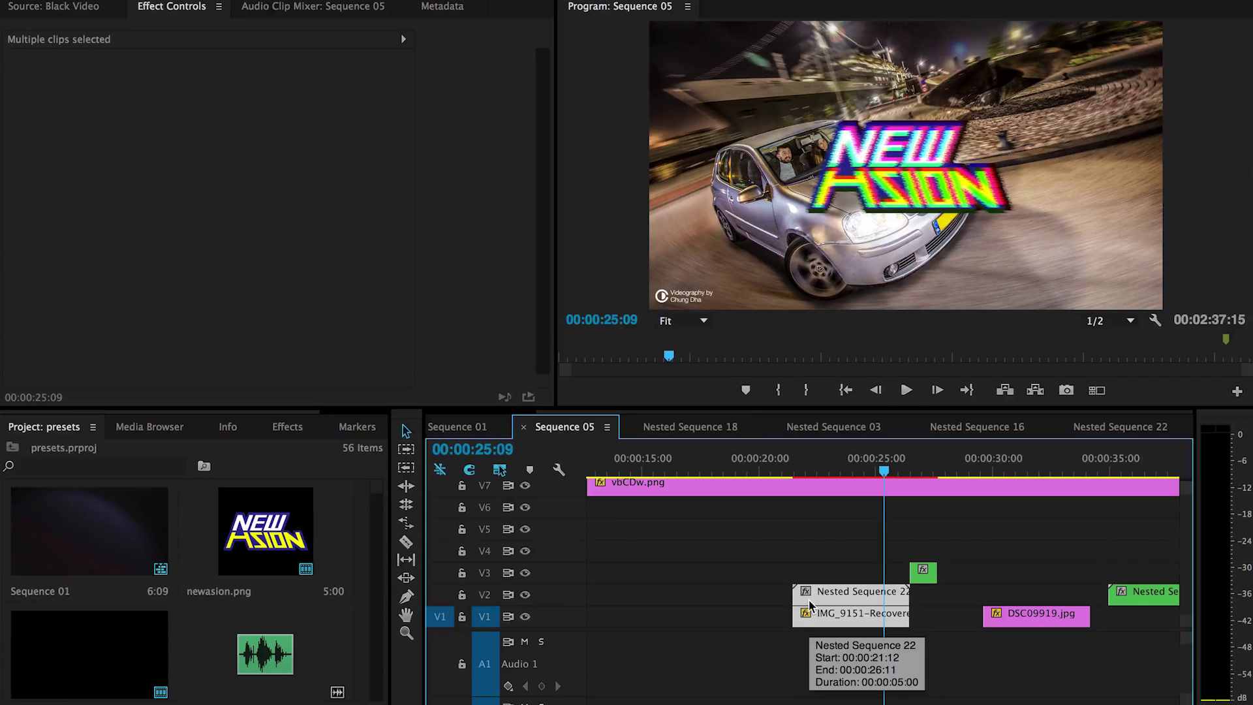
scroll(809, 603, right, 3)
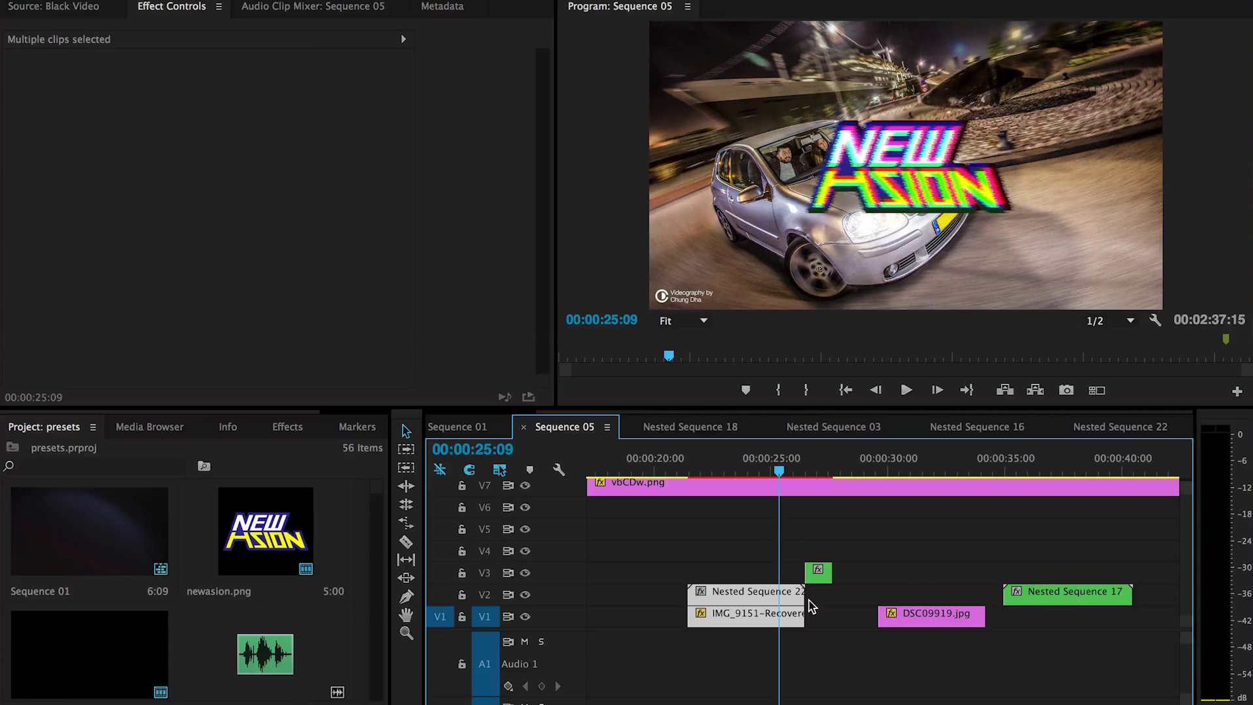
Preview Nested Sequence 17's REPEAT section, then move vbCDw.png from V7 down to V5 in Sequence 05.
double_click(1073, 597)
drag(656, 457, 689, 457)
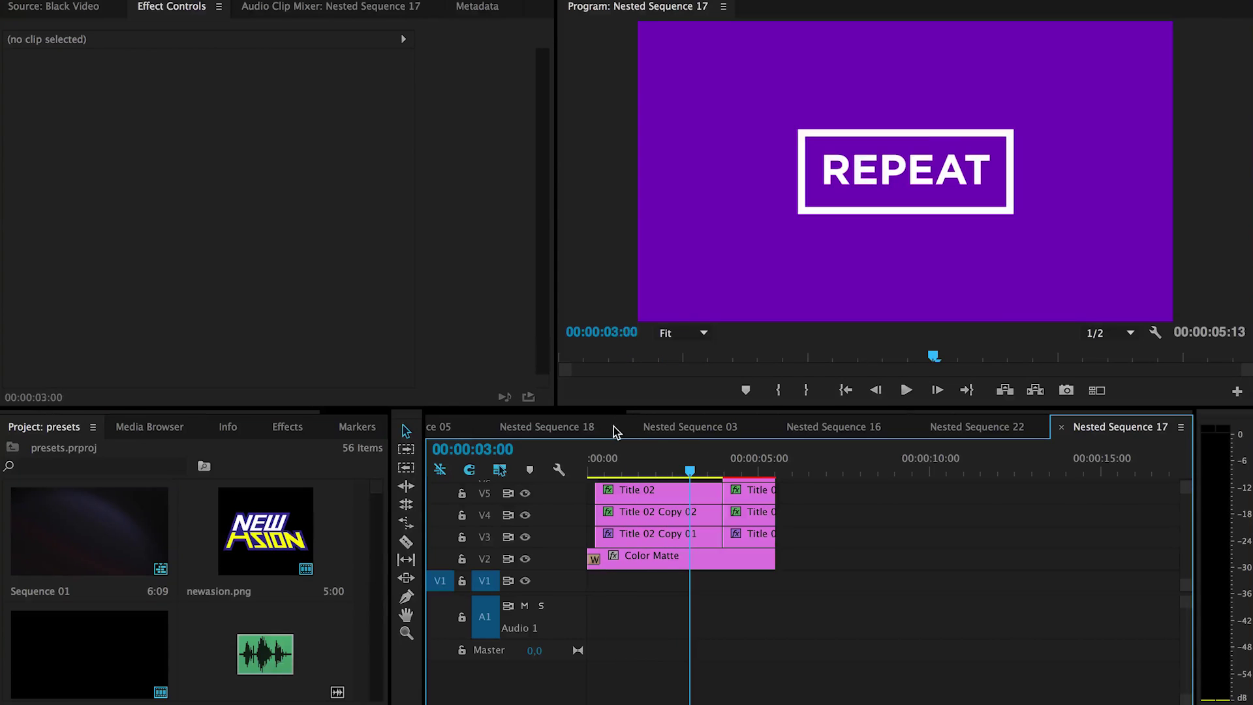
click(459, 433)
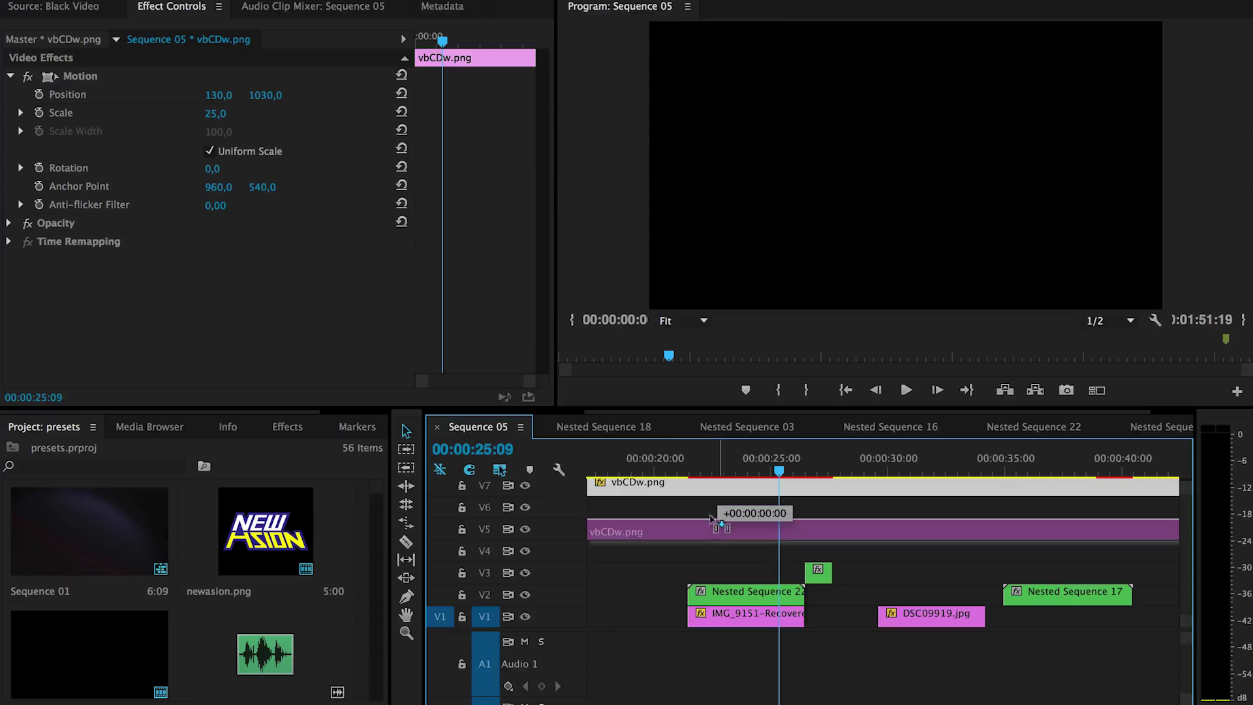
mouse_move(712, 519)
mouse_down()
mouse_move(717, 543)
mouse_move(714, 526)
mouse_up()
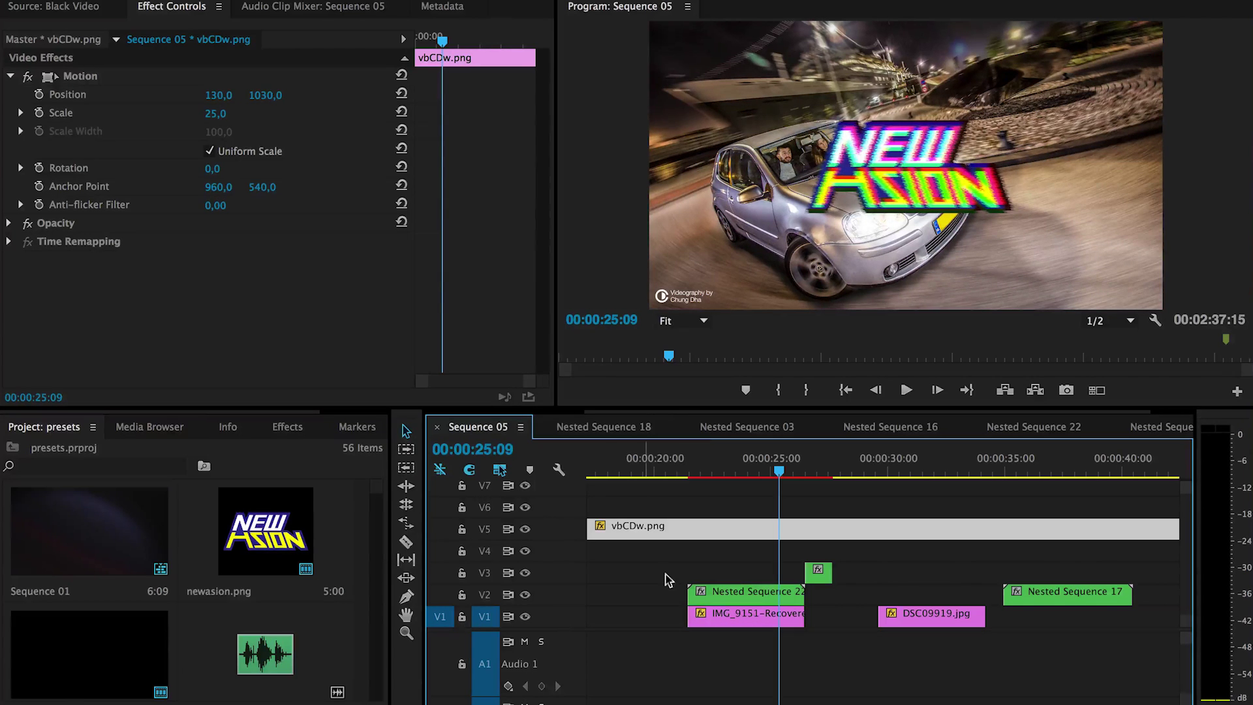
Move the playhead to the REPEAT section and select the Nested Sequence 17 clip.
mouse_move(701, 591)
mouse_down()
mouse_move(656, 579)
mouse_move(656, 590)
mouse_move(701, 592)
mouse_up()
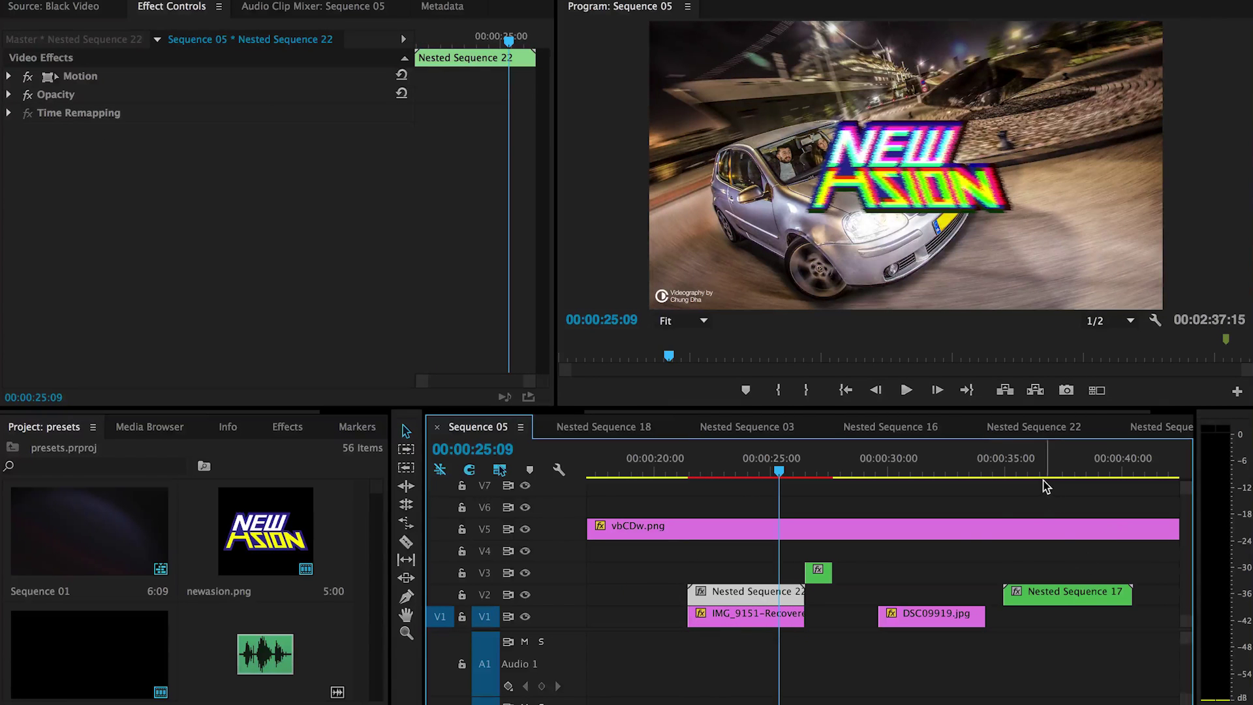
click(1037, 486)
drag(1002, 461, 1062, 479)
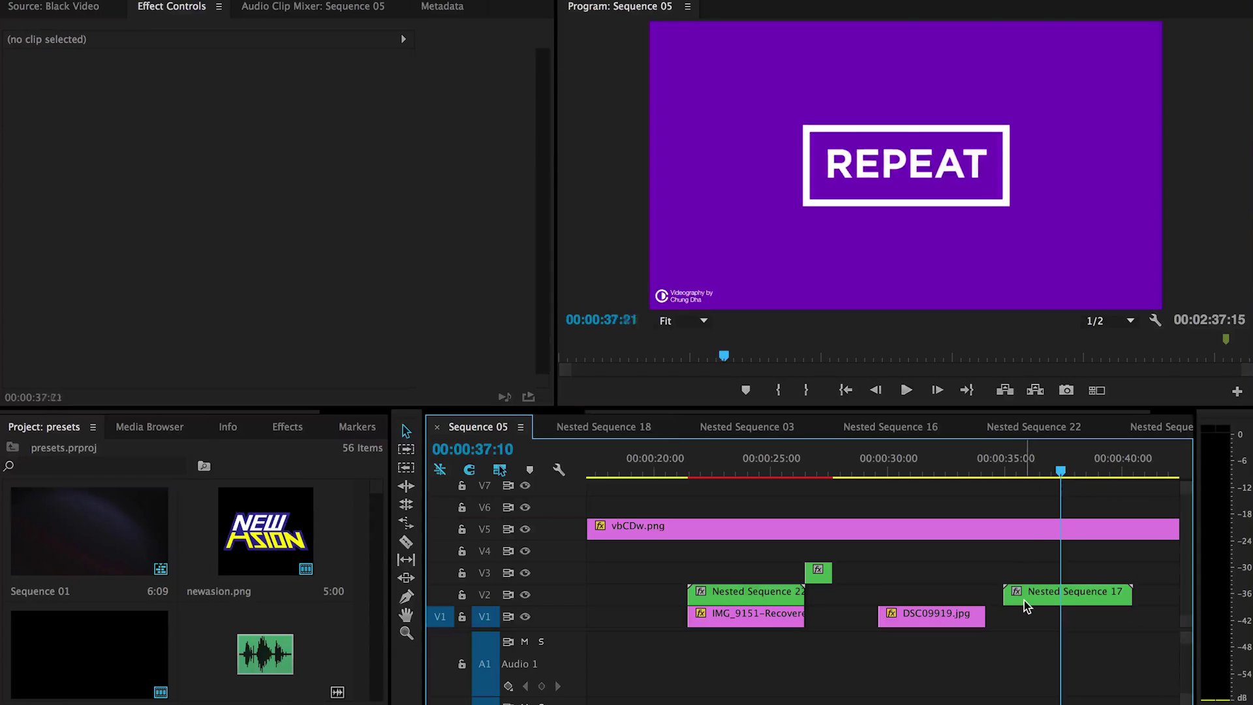
mouse_move(1024, 599)
mouse_down()
mouse_move(1025, 579)
mouse_move(988, 576)
mouse_move(1021, 592)
mouse_up()
Inside Nested Sequence 17, select all clips and move them down one track.
double_click(1021, 591)
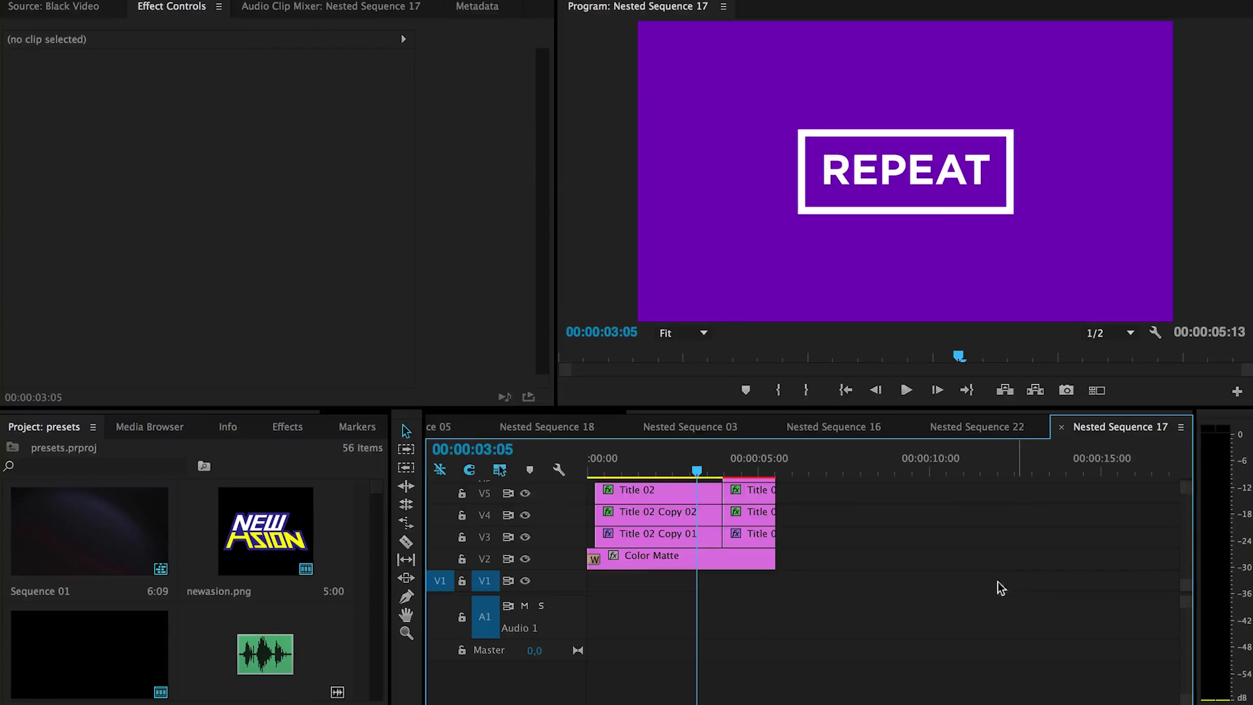
drag(858, 589, 587, 478)
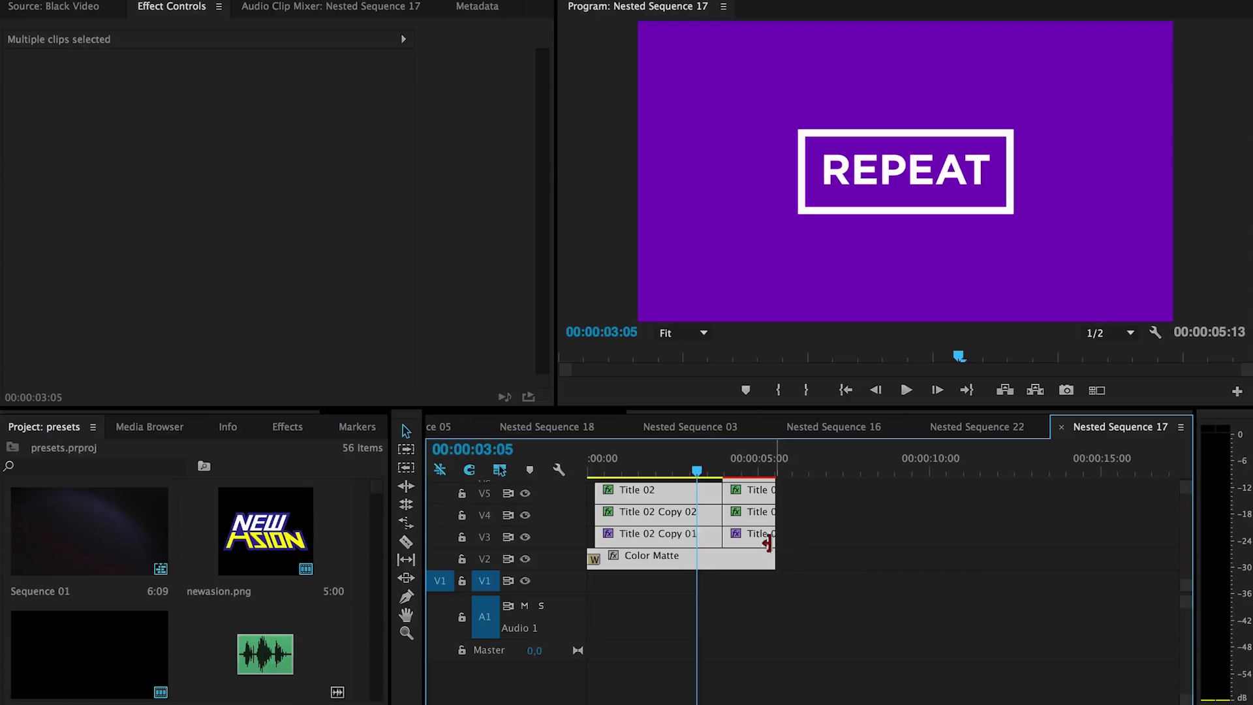
mouse_move(766, 540)
mouse_down()
mouse_move(713, 577)
mouse_move(672, 540)
mouse_move(783, 544)
mouse_move(724, 561)
mouse_move(763, 562)
mouse_up()
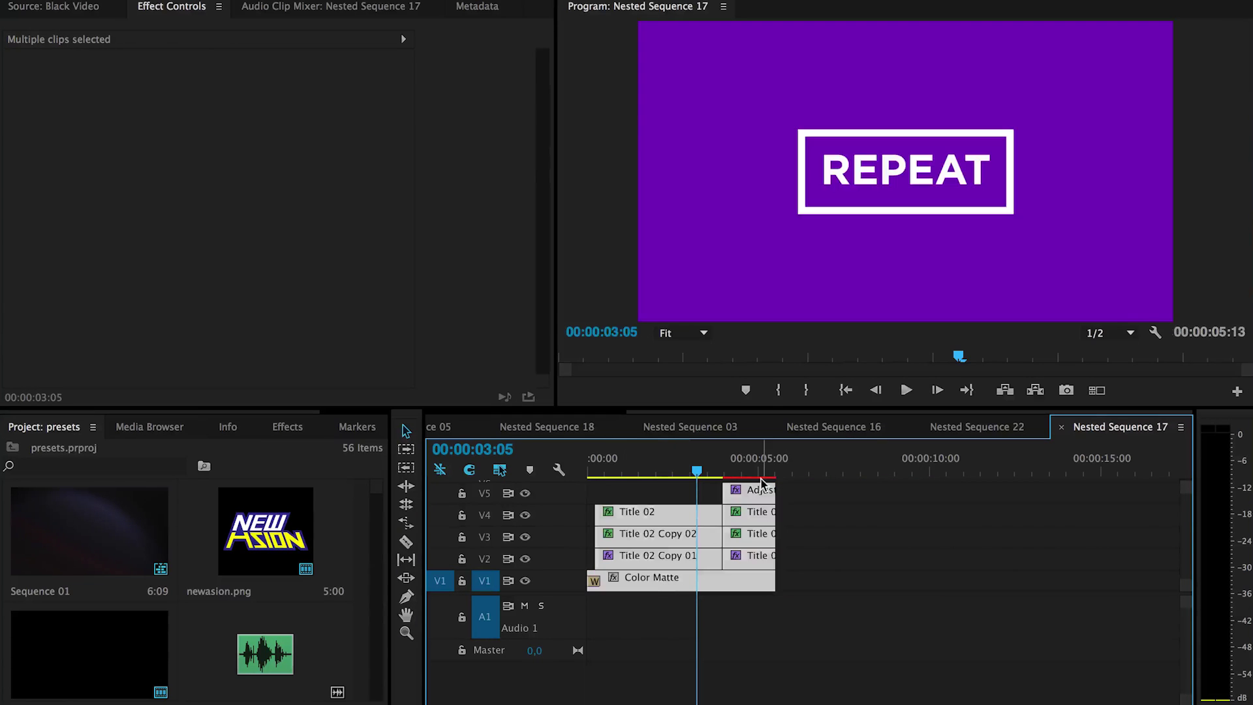
In Sequence 05, move Nested Sequence 17 about three seconds earlier and check REPEAT at 00:00:33:09.
click(934, 424)
click(708, 428)
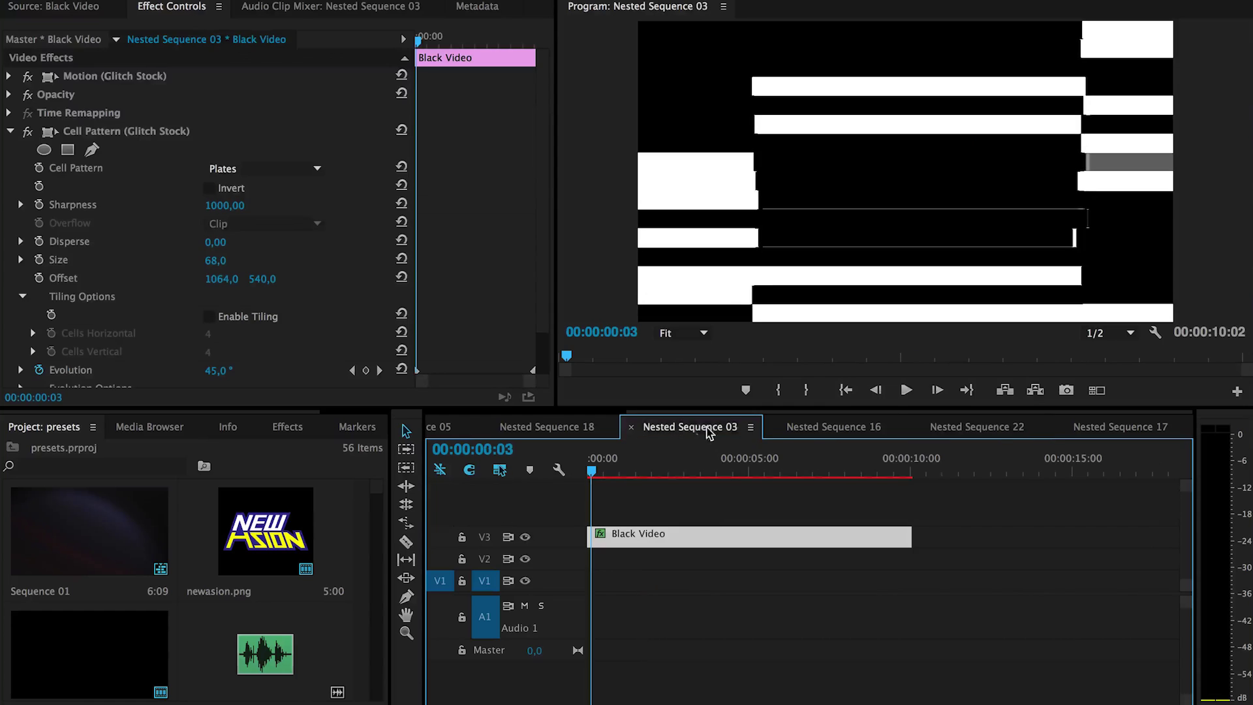
click(595, 428)
click(462, 428)
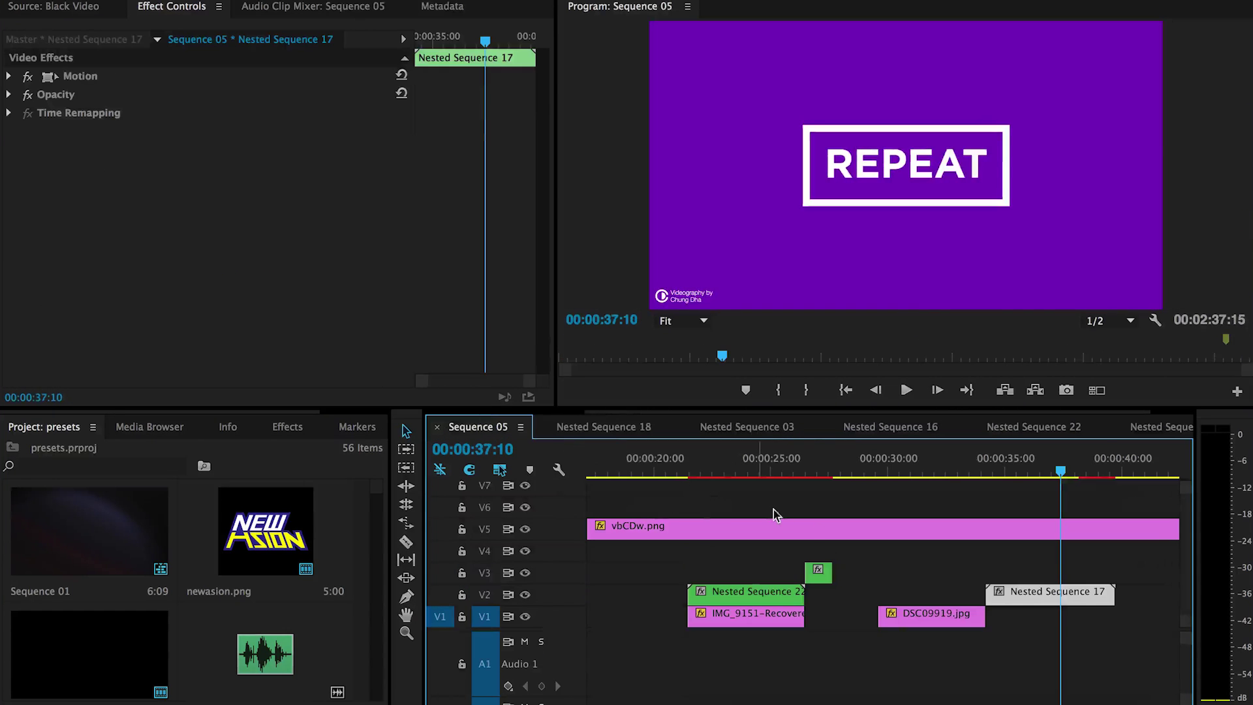
drag(1028, 589, 987, 591)
click(928, 483)
click(937, 468)
drag(939, 466, 968, 465)
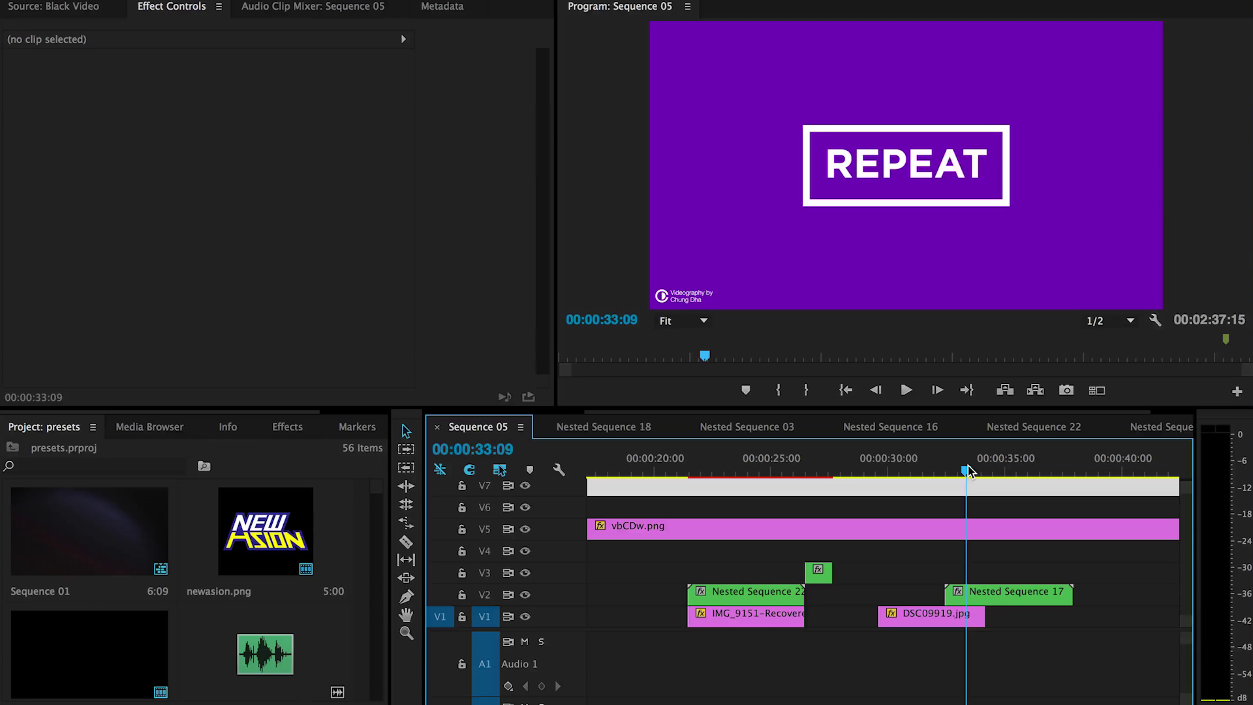